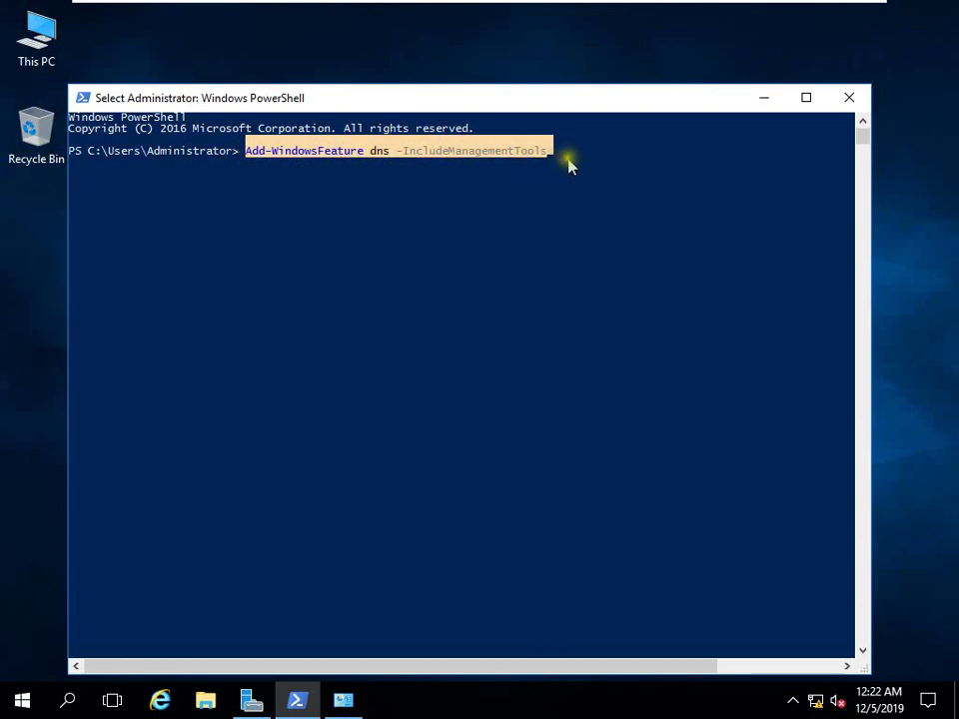
# Install the DNS Server role with its management tools by running Add-WindowsFeature dns -IncludeManagementTools
pyautogui.click(570, 165)
pyautogui.press('Escape')
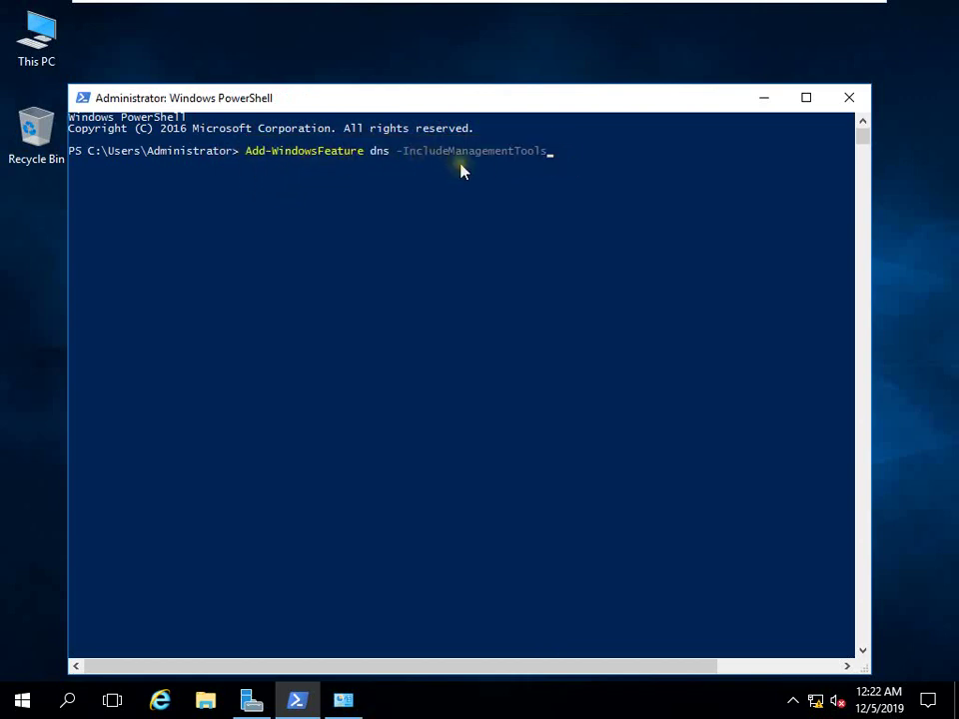
pyautogui.press('Return')
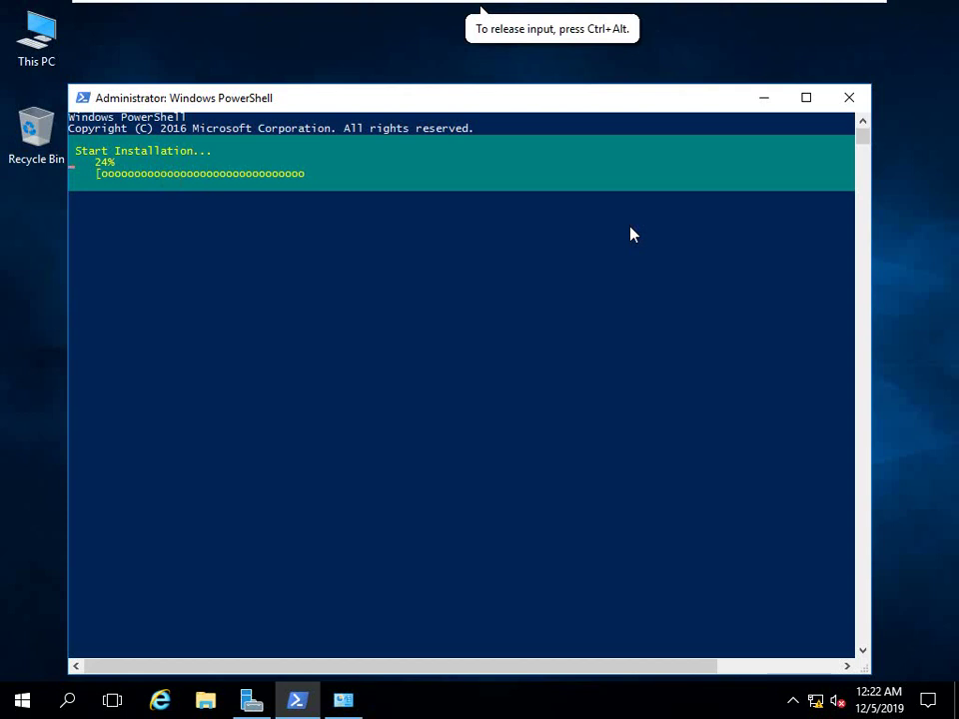
pyautogui.moveTo(728, 8)
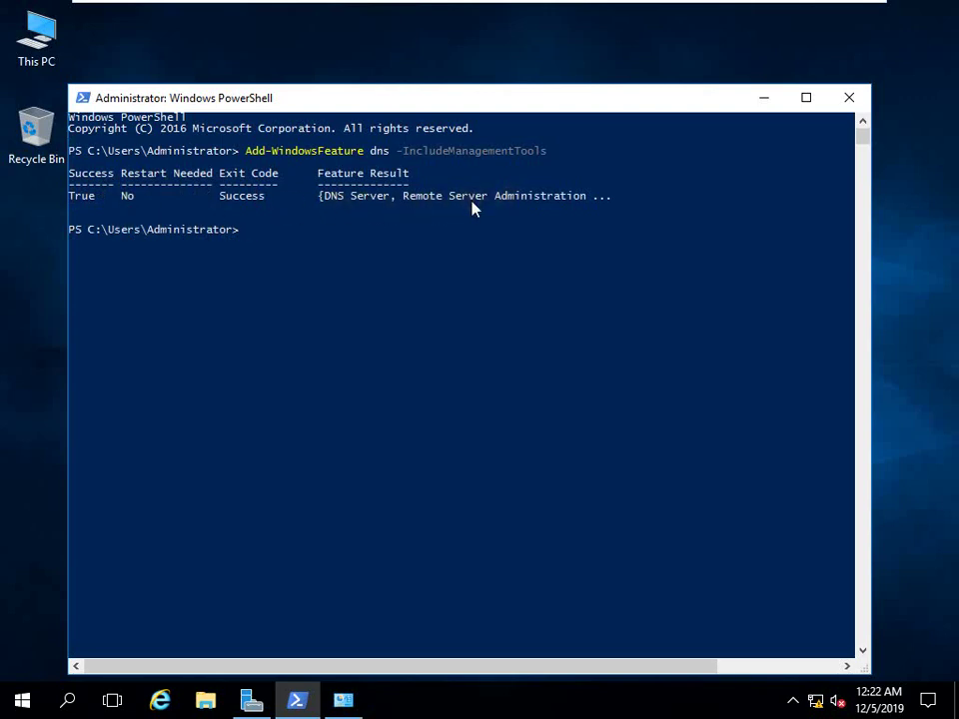
# Minimize PowerShell, refresh the local server view in Server Manager and open the DNS management console
pyautogui.click(765, 97)
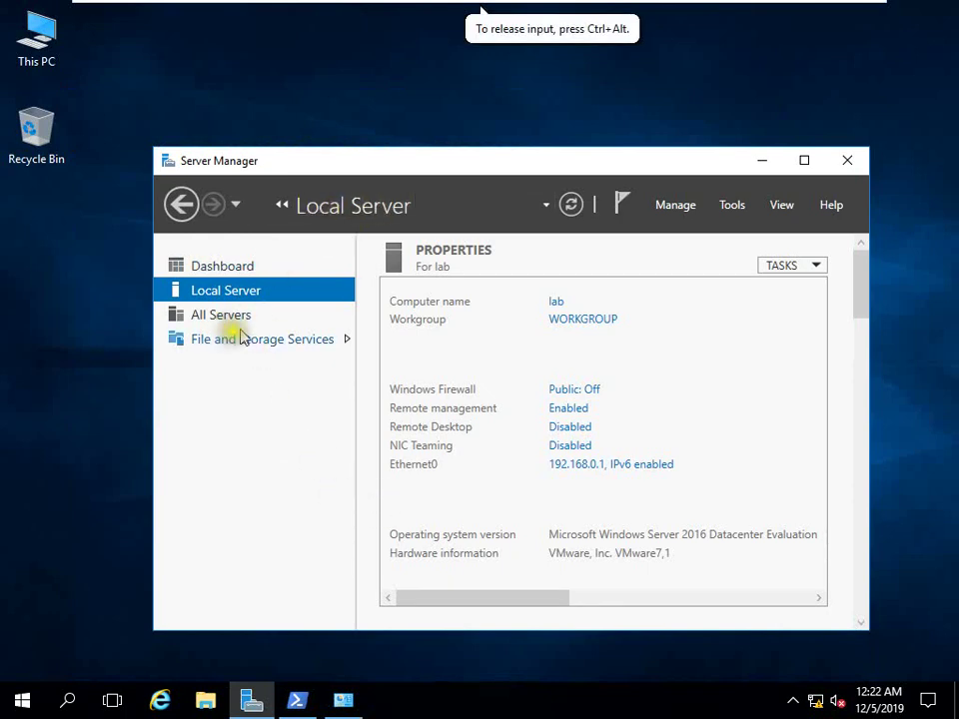
pyautogui.click(571, 206)
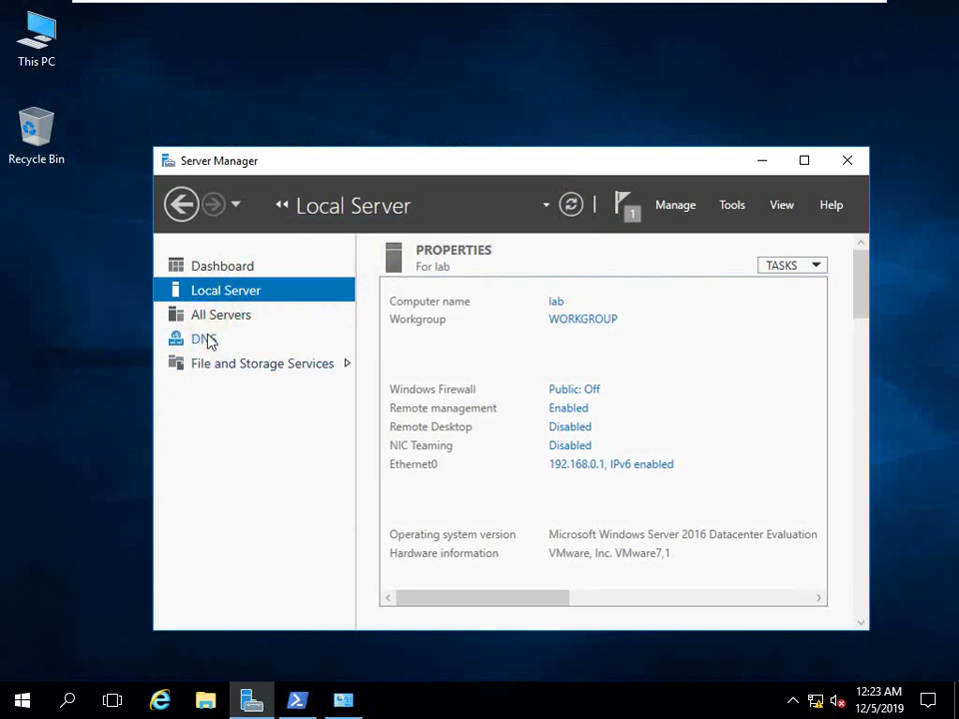
pyautogui.moveTo(372, 162); pyautogui.dragTo(312, 117)
pyautogui.click(672, 162)
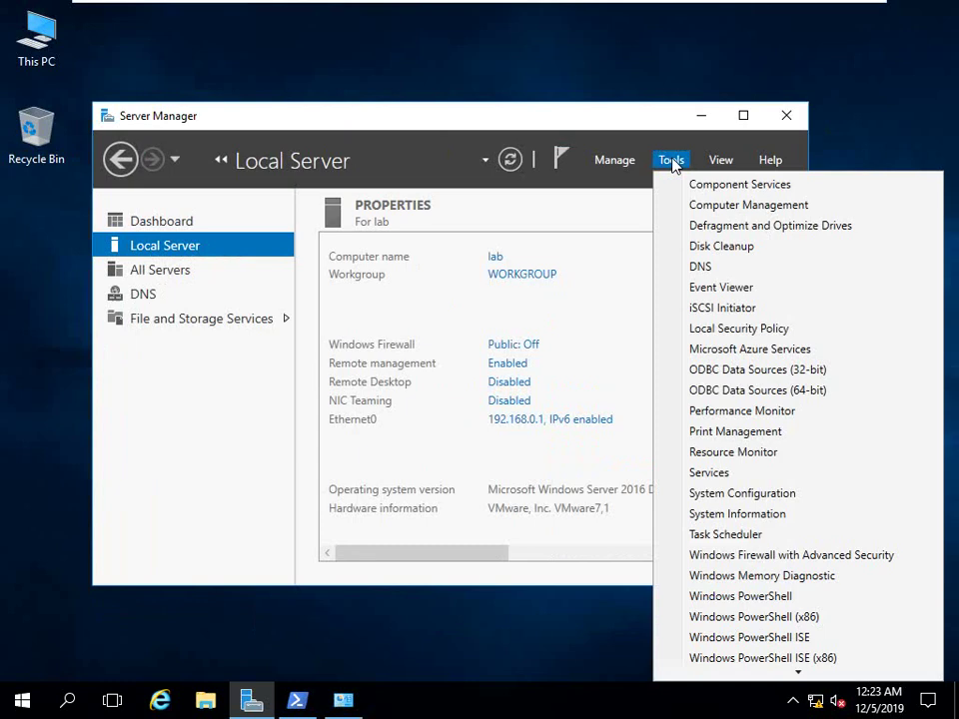
pyautogui.click(712, 266)
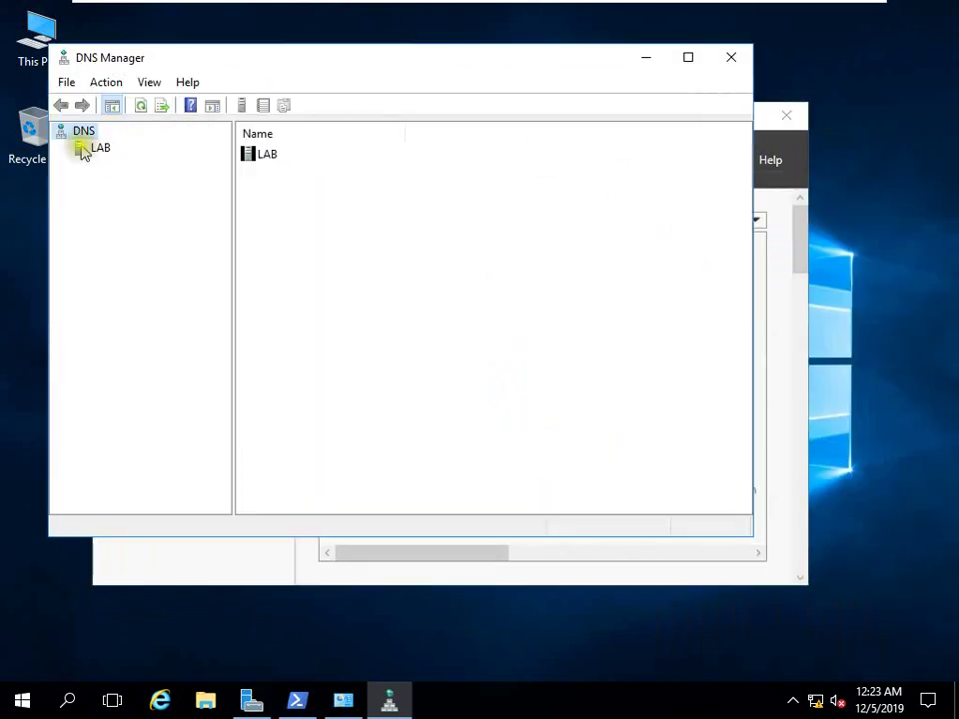
# Arrange DNS Manager in front of Server Manager, expand the LAB server and view its forward and reverse lookup zones
pyautogui.moveTo(235, 54); pyautogui.dragTo(544, 172)
pyautogui.moveTo(272, 120); pyautogui.dragTo(225, 113)
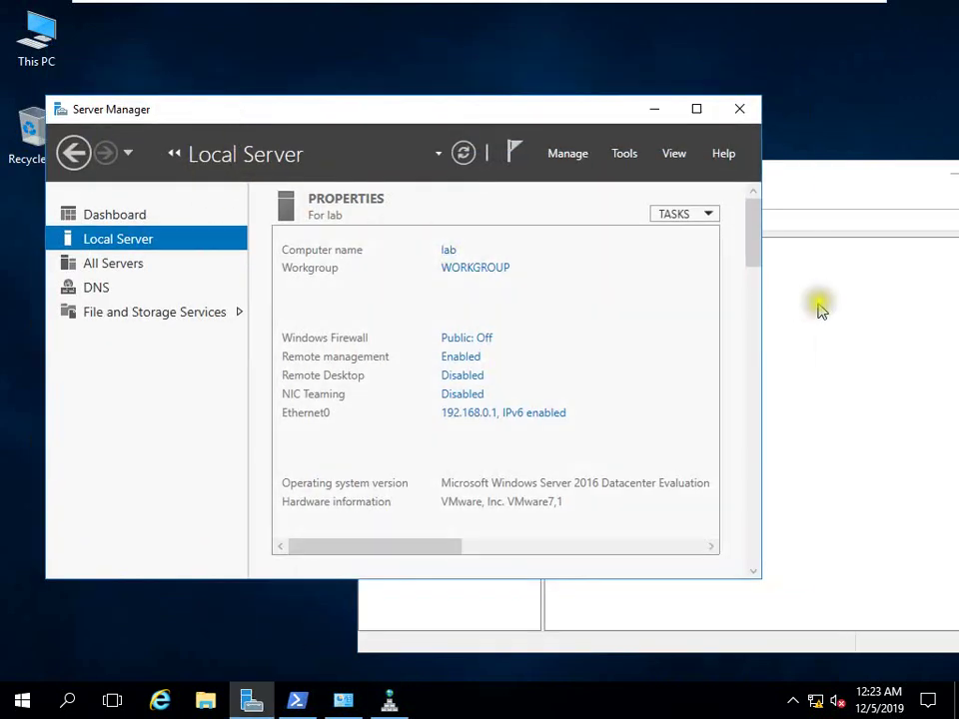
pyautogui.click(861, 306)
pyautogui.moveTo(629, 178); pyautogui.dragTo(496, 147)
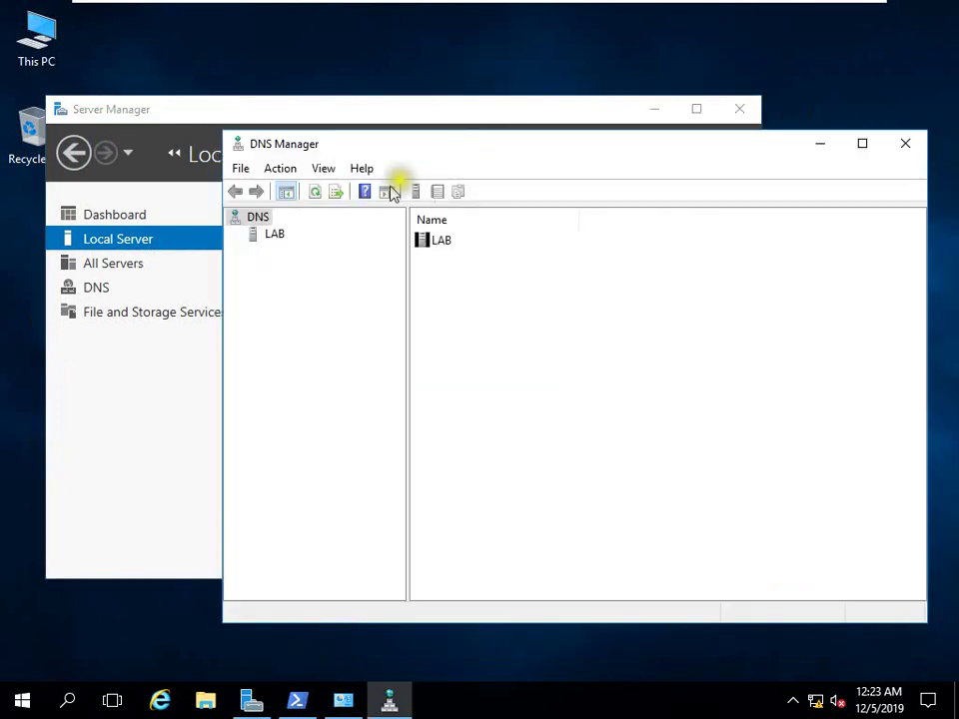
pyautogui.doubleClick(271, 237)
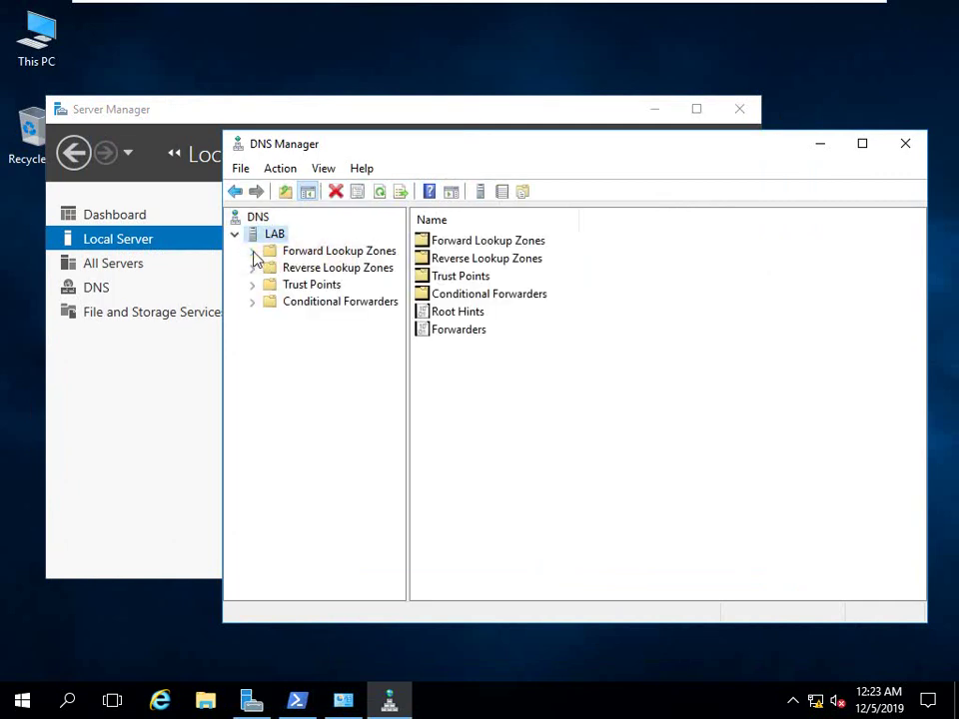
pyautogui.click(268, 251)
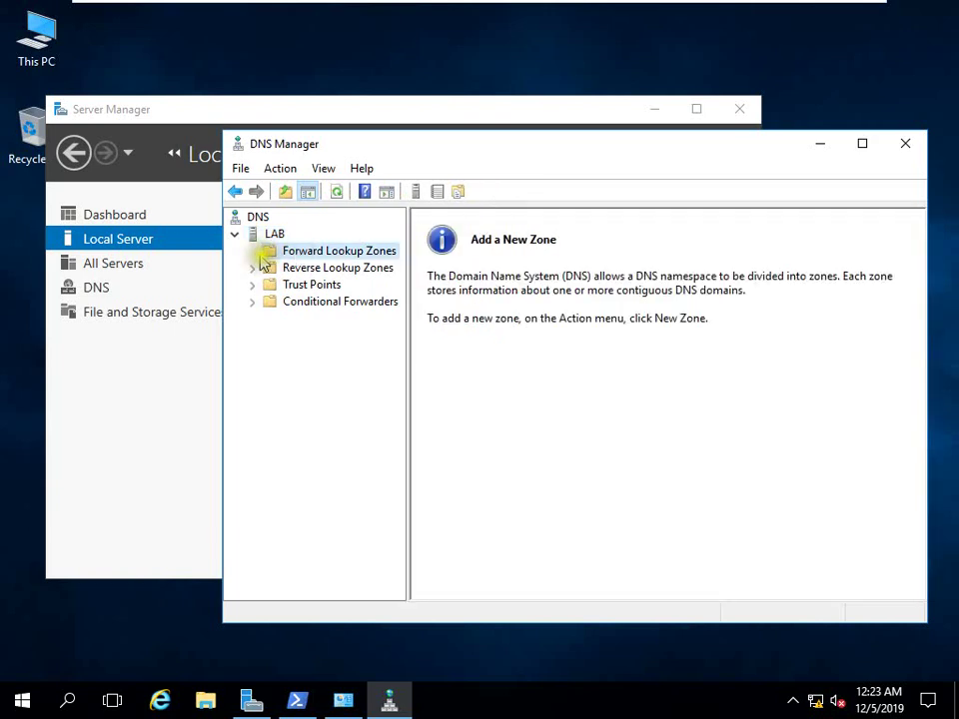
pyautogui.click(256, 270)
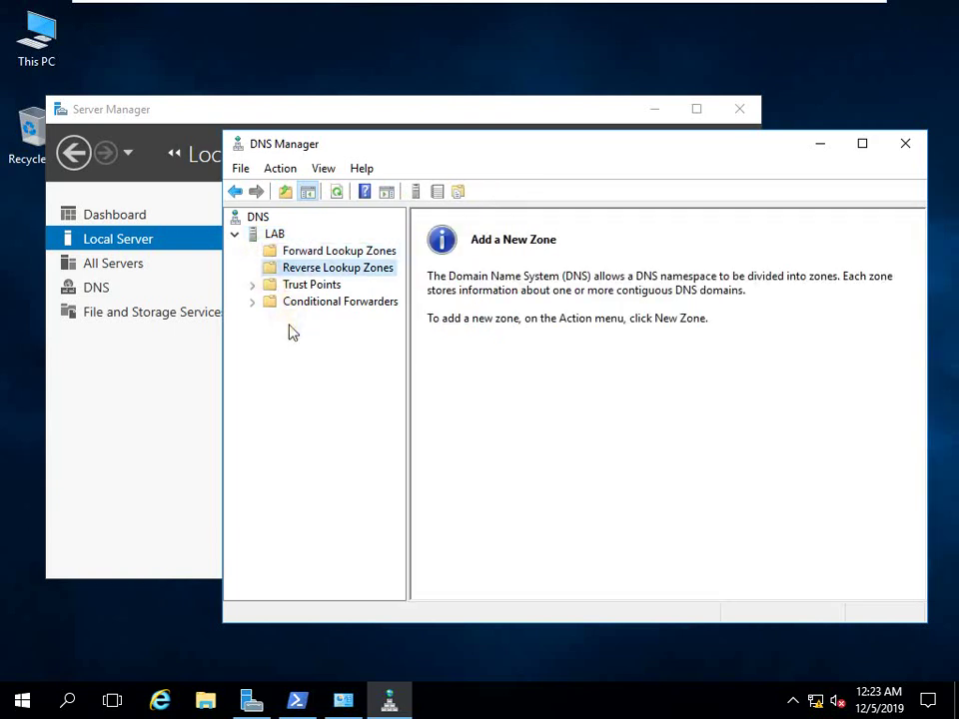
pyautogui.click(297, 254)
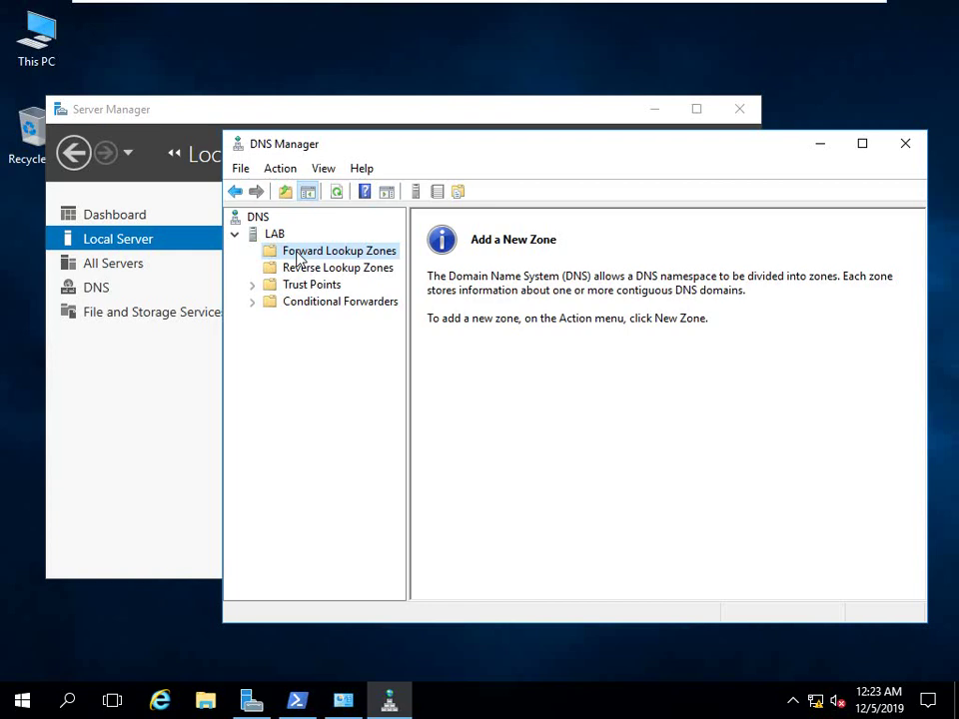
pyautogui.click(297, 269)
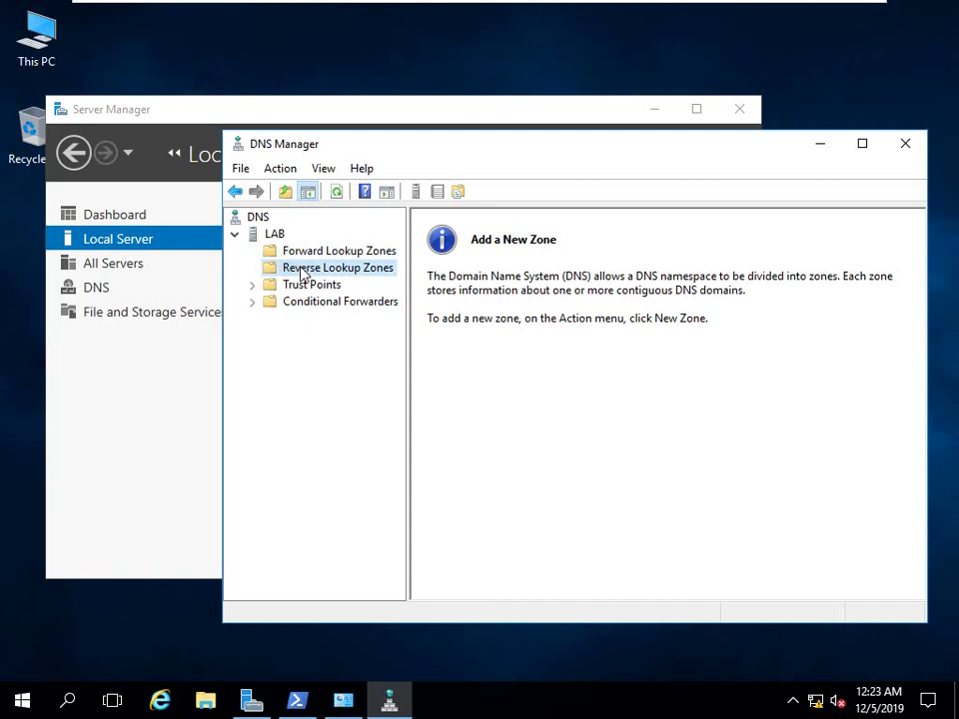
# Create a primary forward lookup zone named macro.com with the new zone file macro.com.dns and dynamic updates not allowed
pyautogui.click(310, 252)
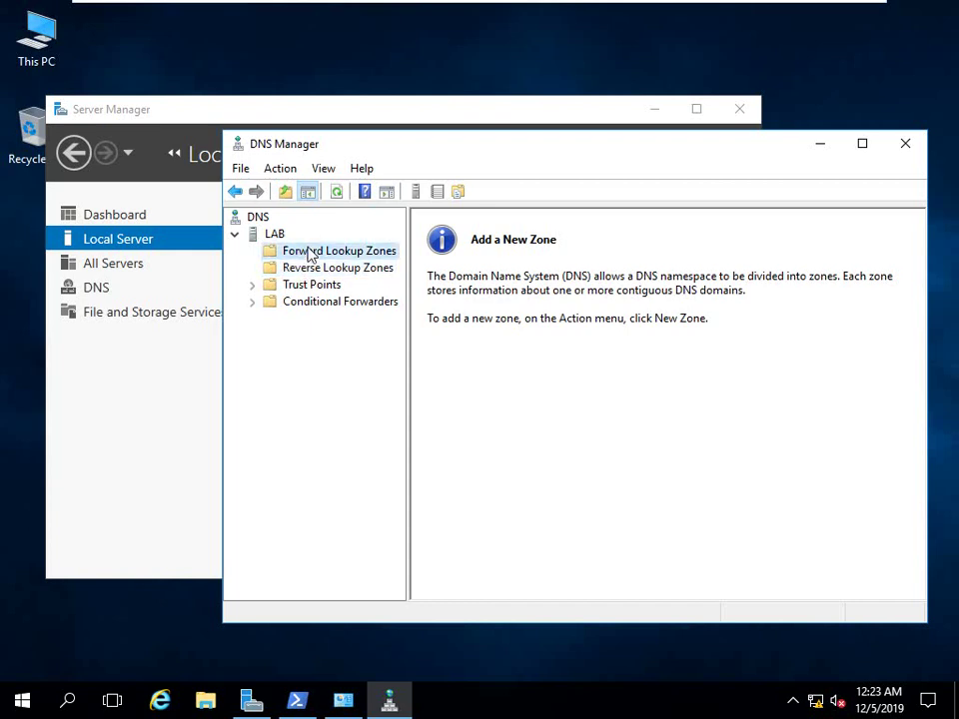
pyautogui.rightClick(310, 255)
pyautogui.click(340, 260)
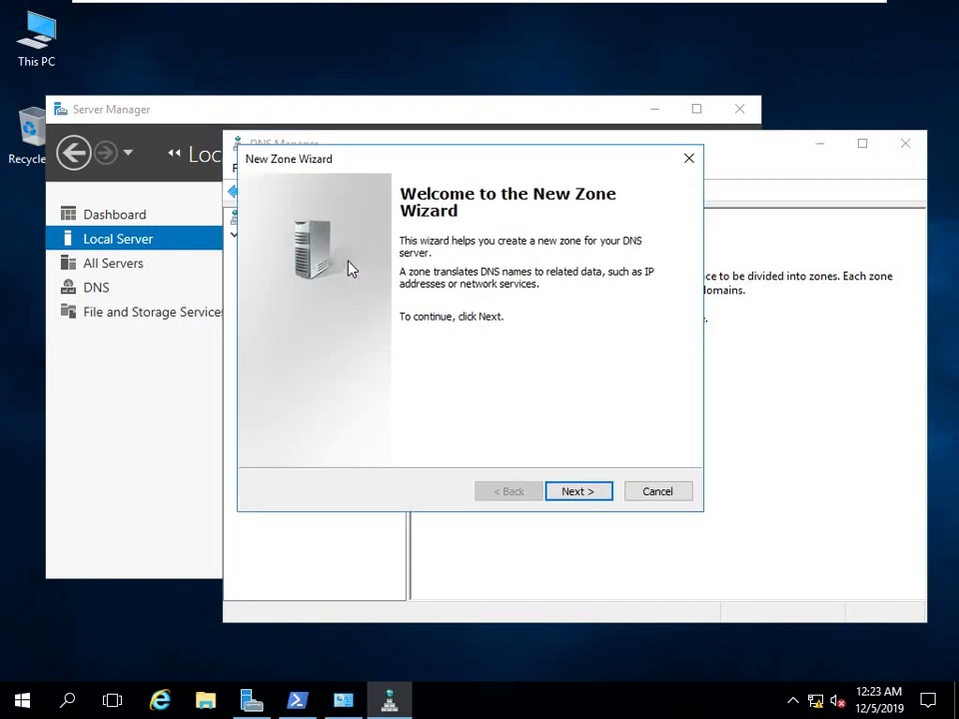
pyautogui.click(576, 491)
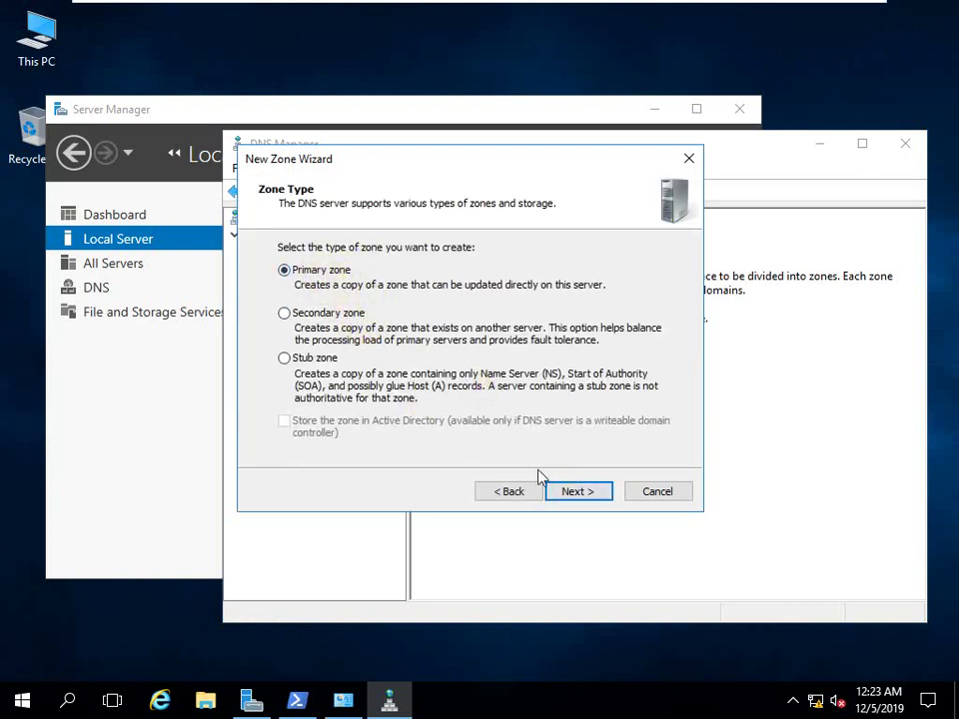
pyautogui.click(563, 492)
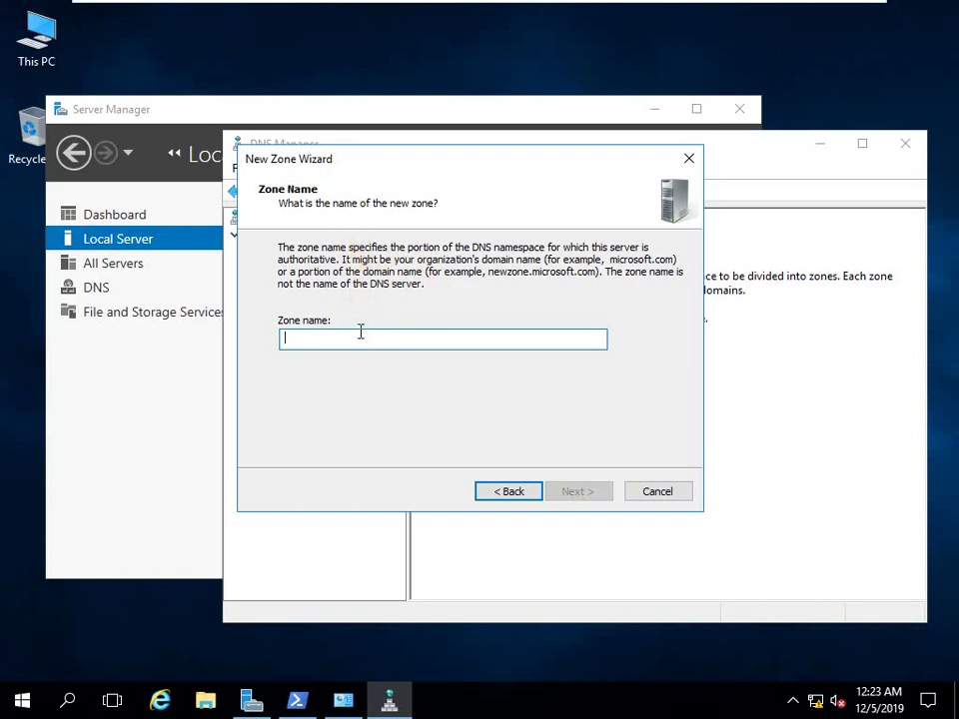
pyautogui.write('macro.com')
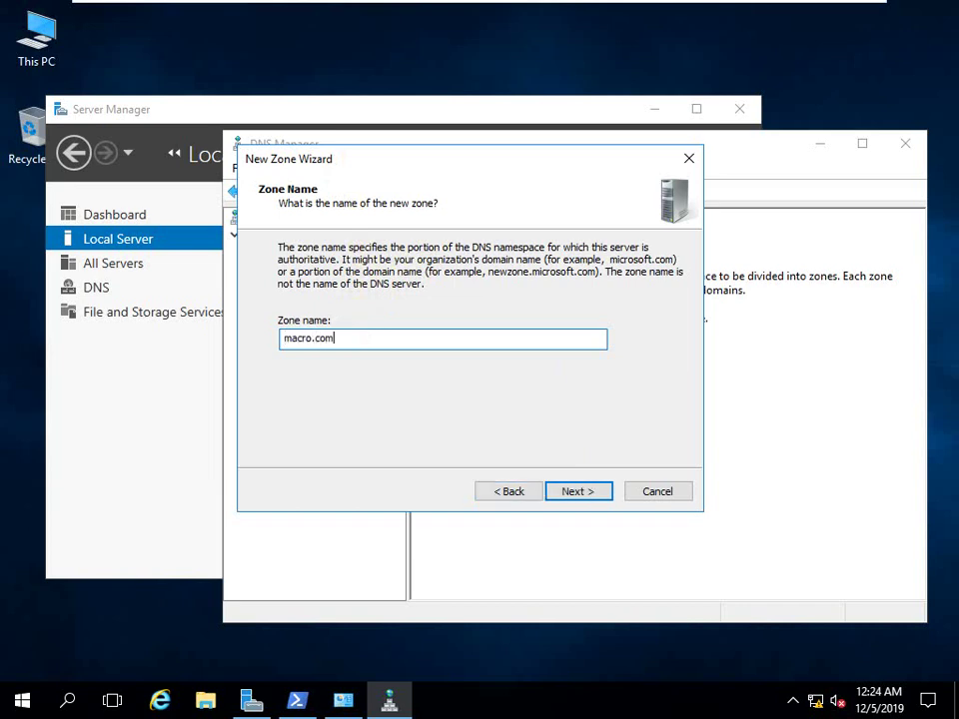
pyautogui.click(576, 493)
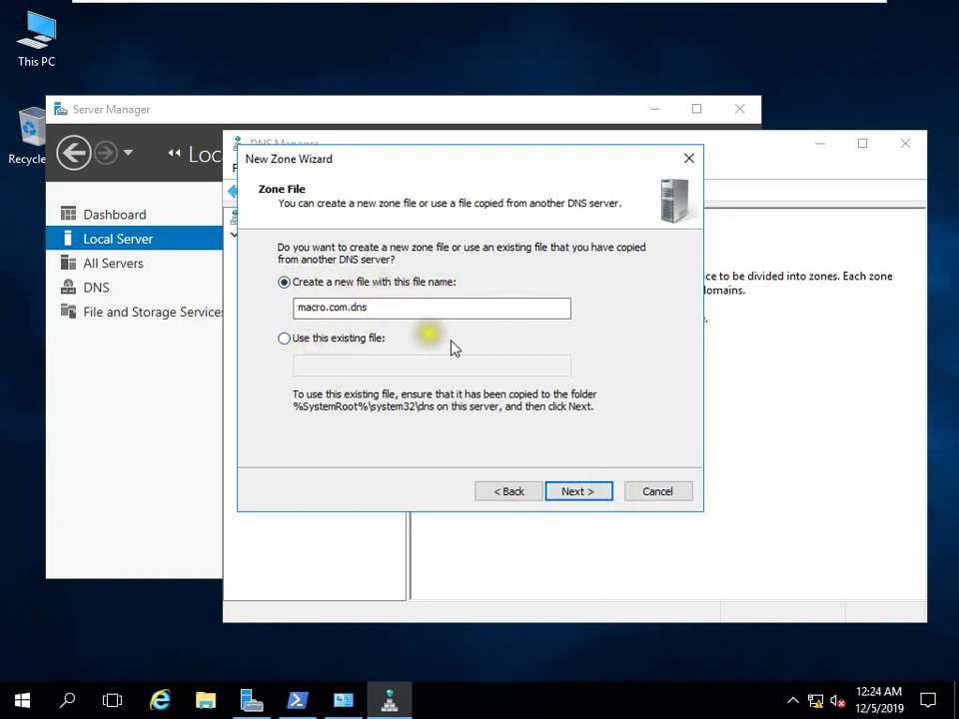
pyautogui.click(562, 492)
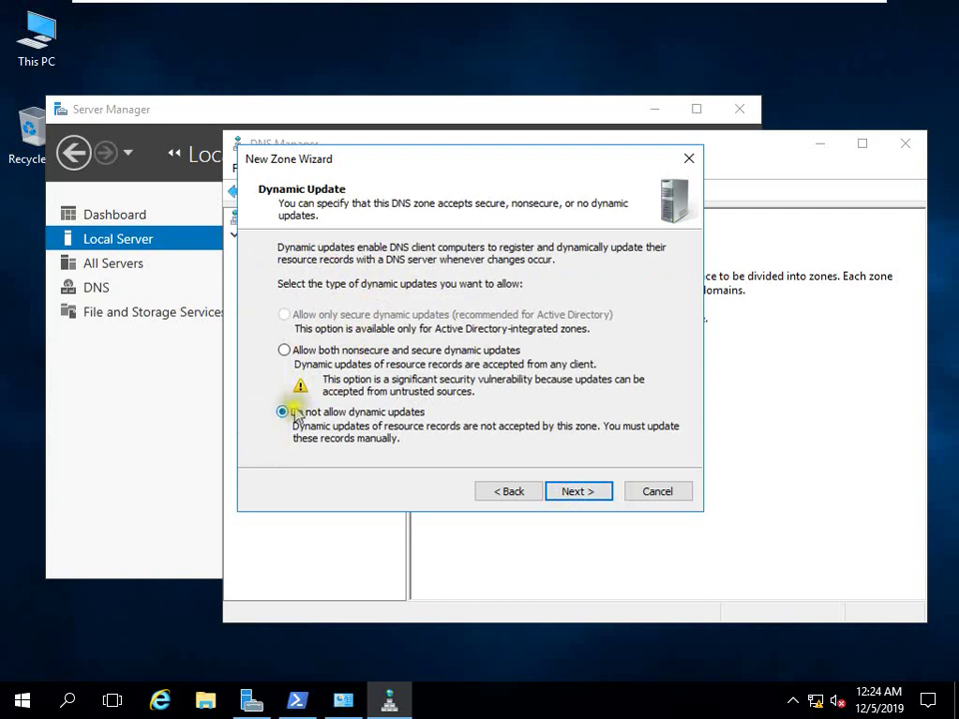
pyautogui.click(562, 493)
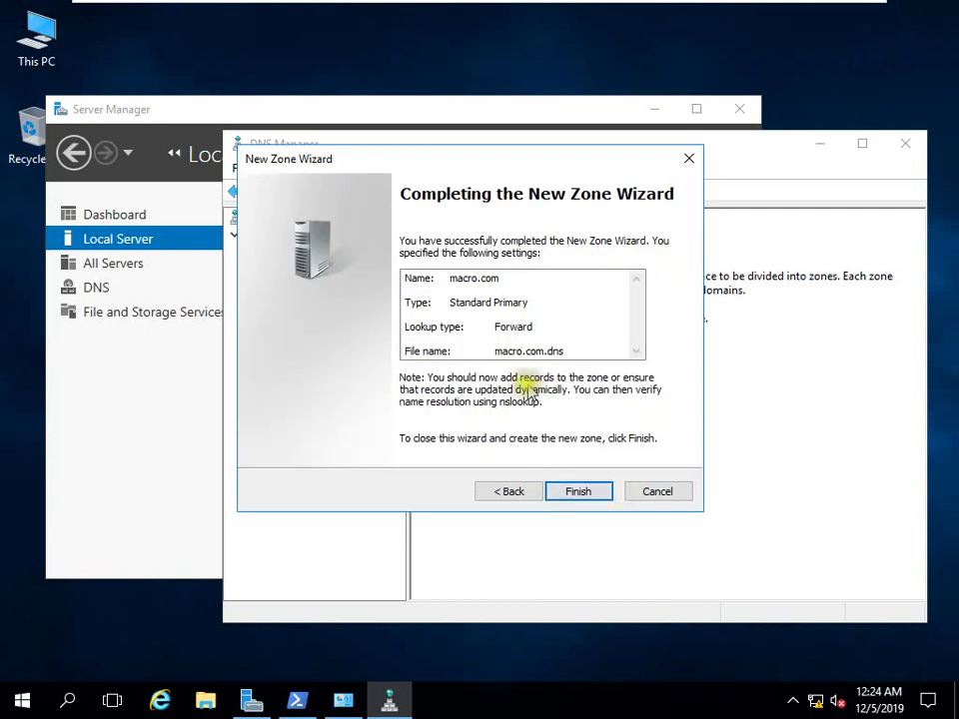
pyautogui.click(574, 495)
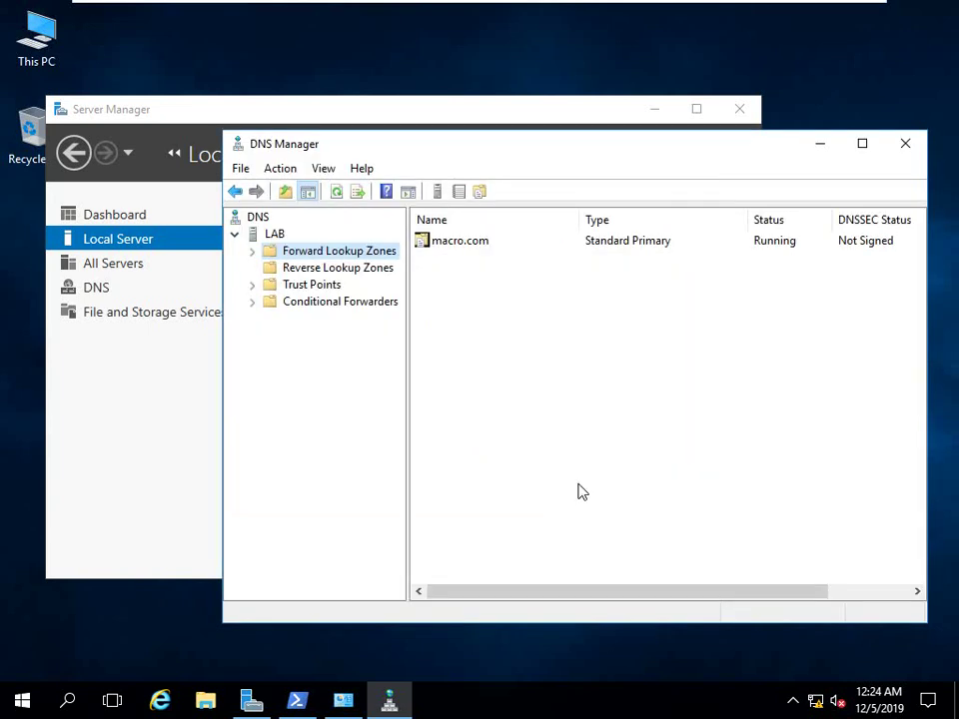
pyautogui.click(253, 252)
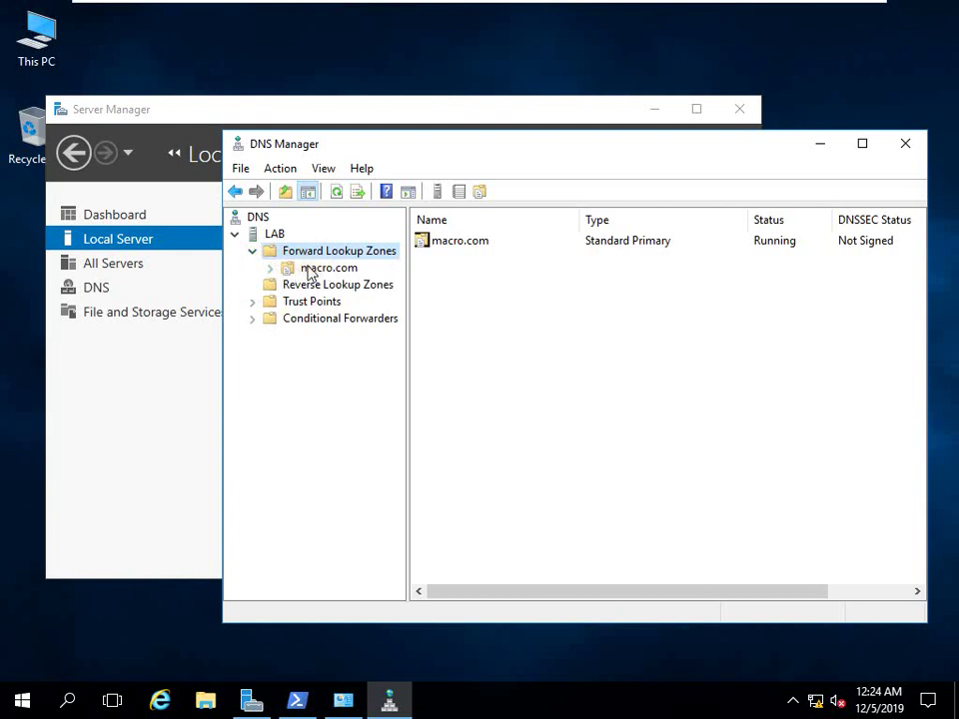
pyautogui.click(284, 270)
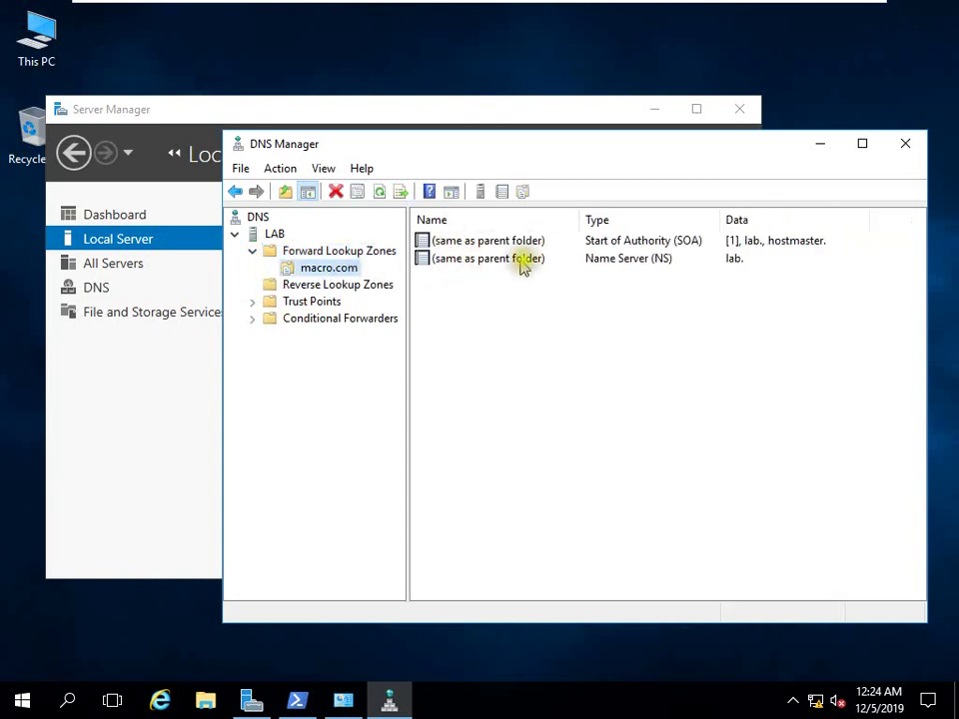
pyautogui.rightClick(487, 293)
pyautogui.click(544, 342)
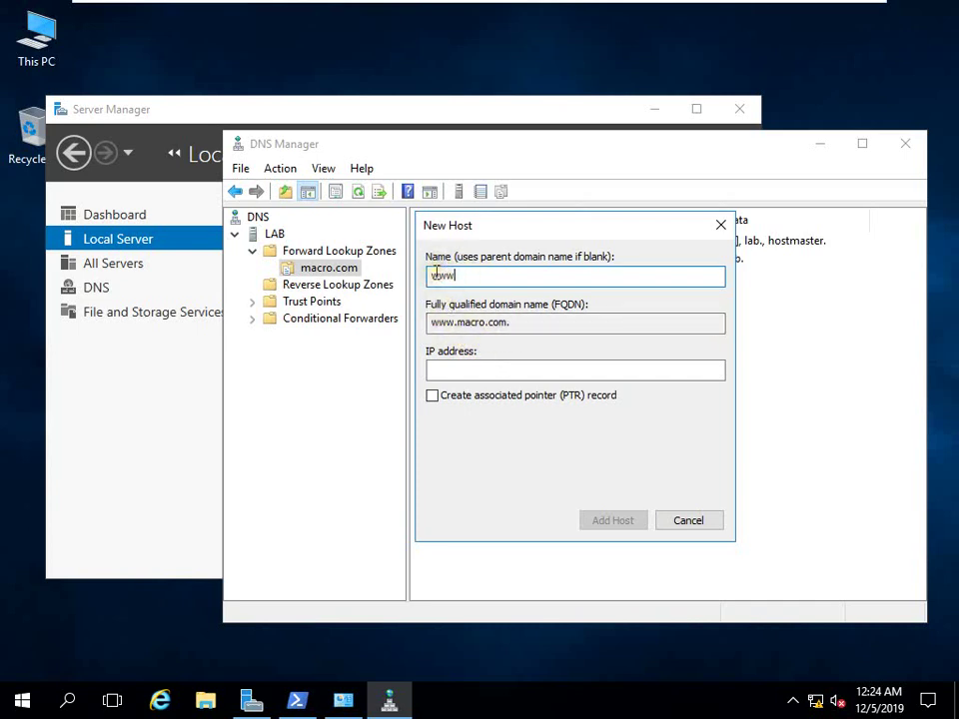
pyautogui.click(445, 370)
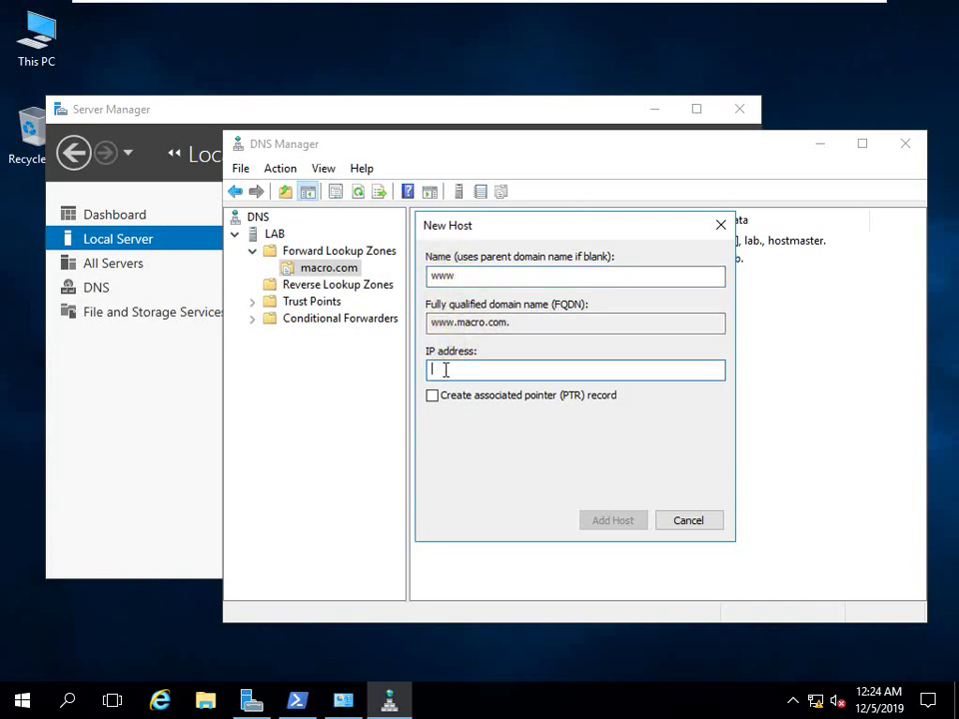
# Look up the server's IPv4 DNS server address in the Ethernet0 network connection details
pyautogui.rightClick(816, 699)
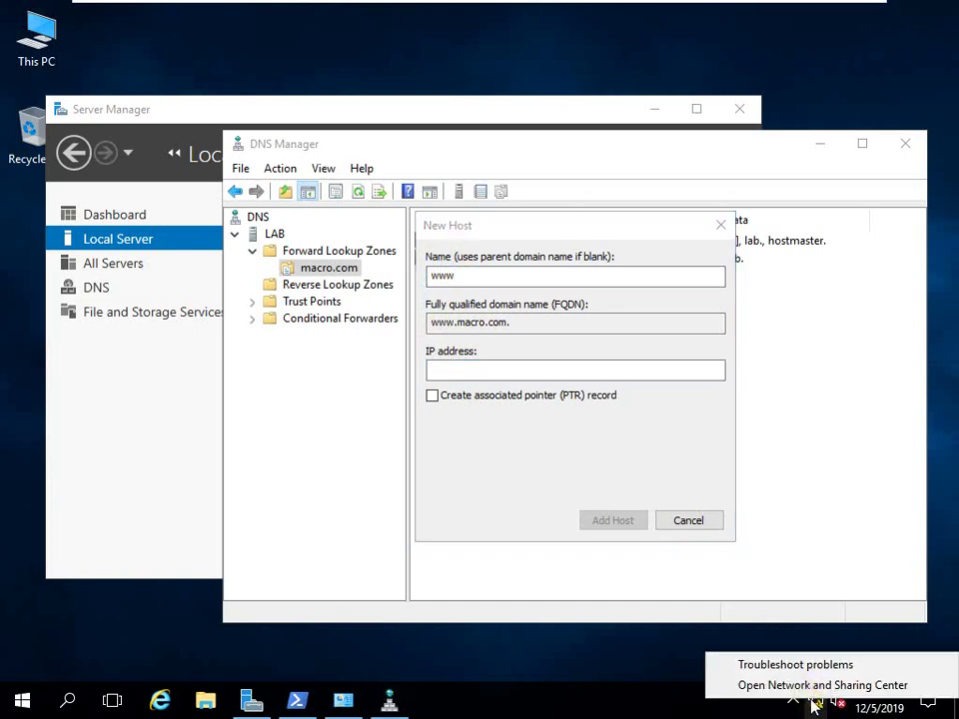
pyautogui.click(819, 685)
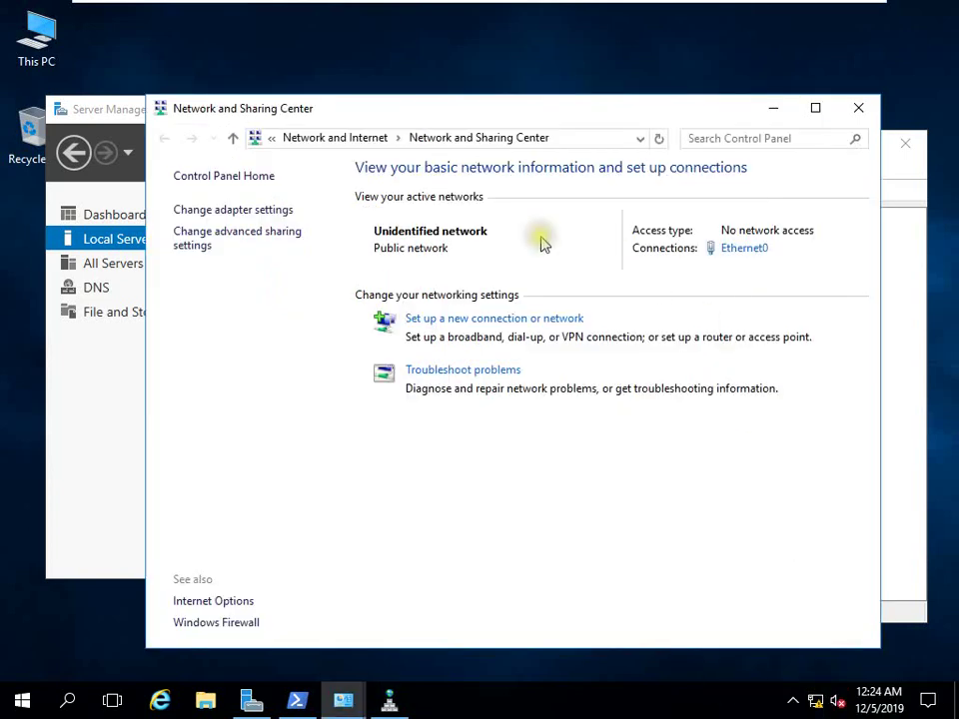
pyautogui.click(741, 249)
pyautogui.click(402, 344)
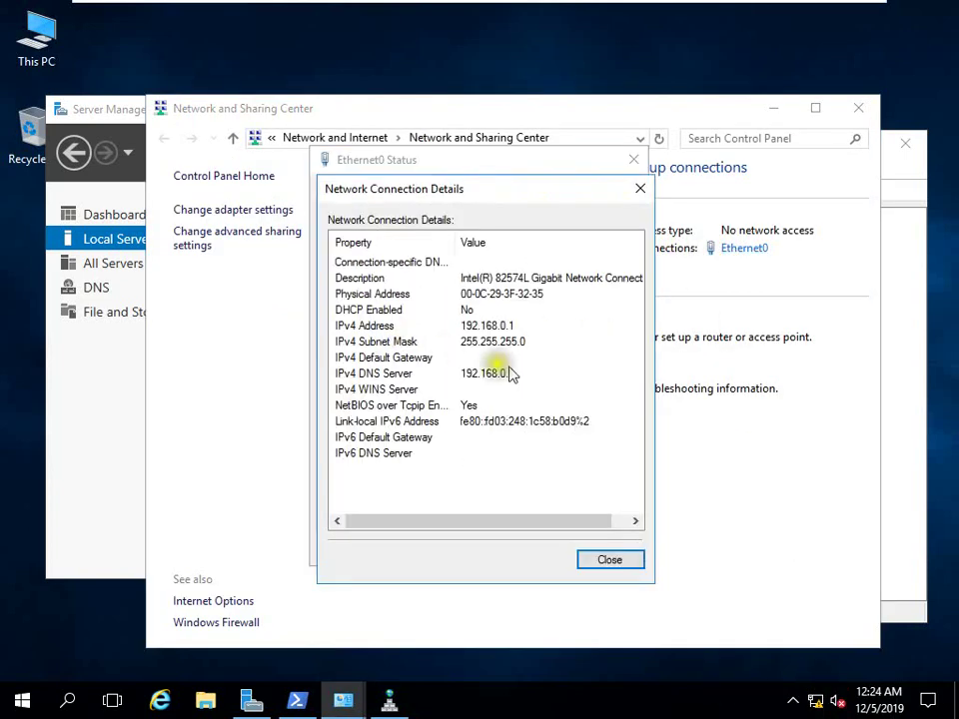
pyautogui.click(458, 376)
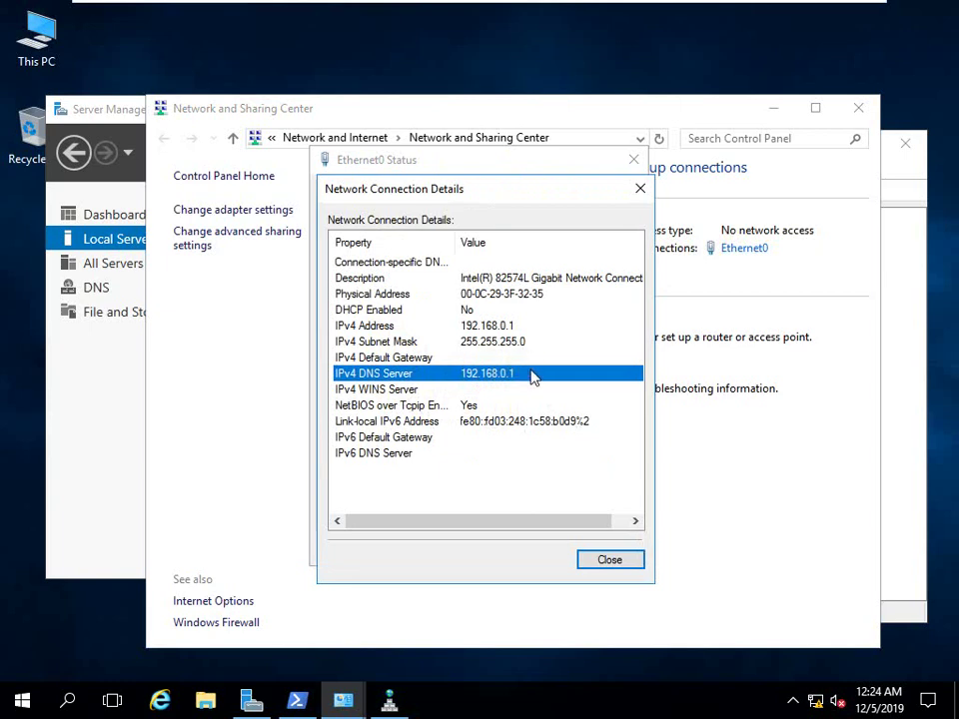
pyautogui.click(778, 107)
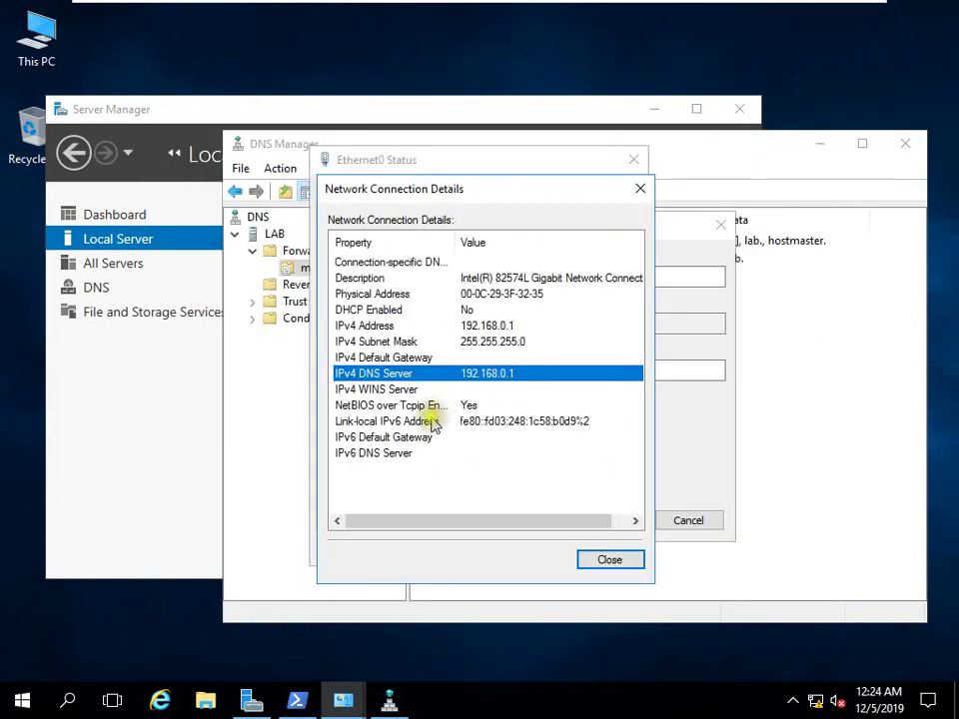
pyautogui.click(593, 566)
# Set the www host's IP address to 192.168.0.1 and add the host record to the macro.com zone
pyautogui.click(670, 433)
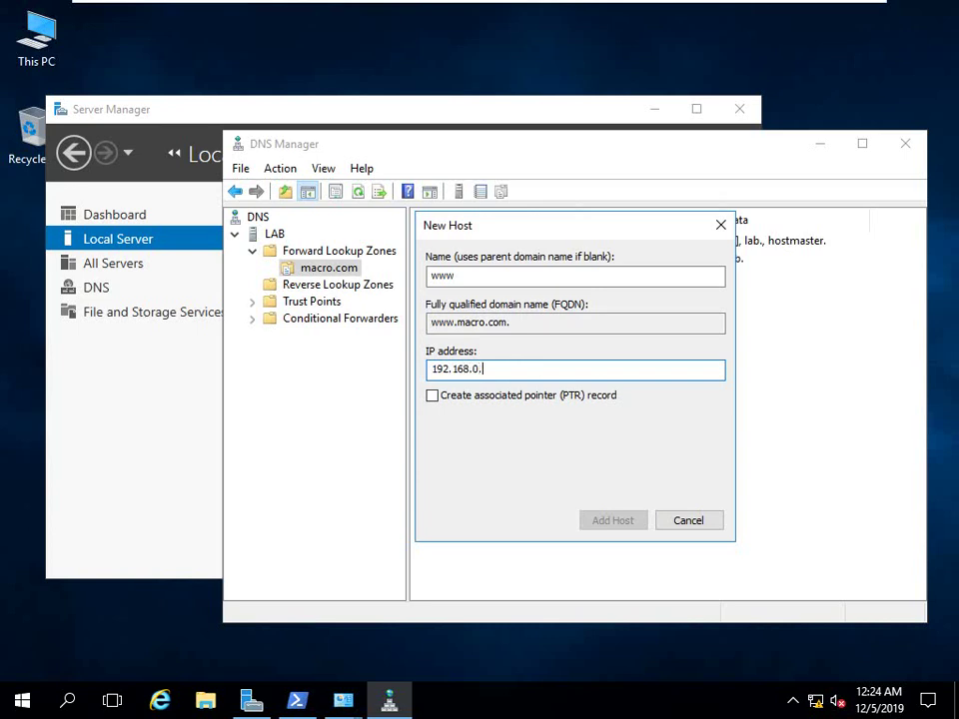
pyautogui.write('1')
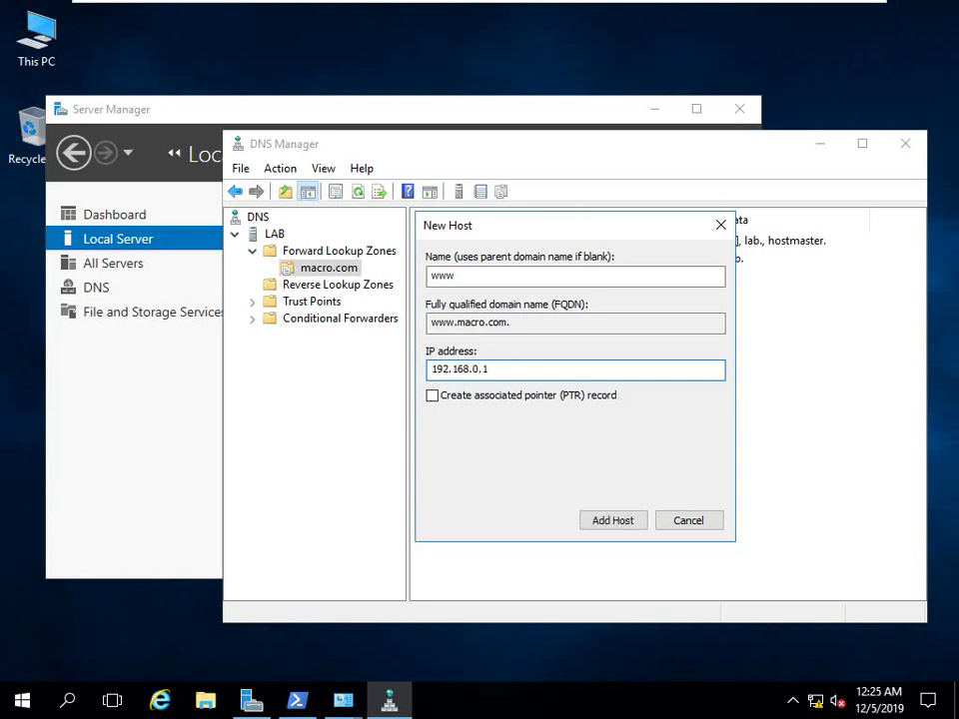
pyautogui.click(620, 521)
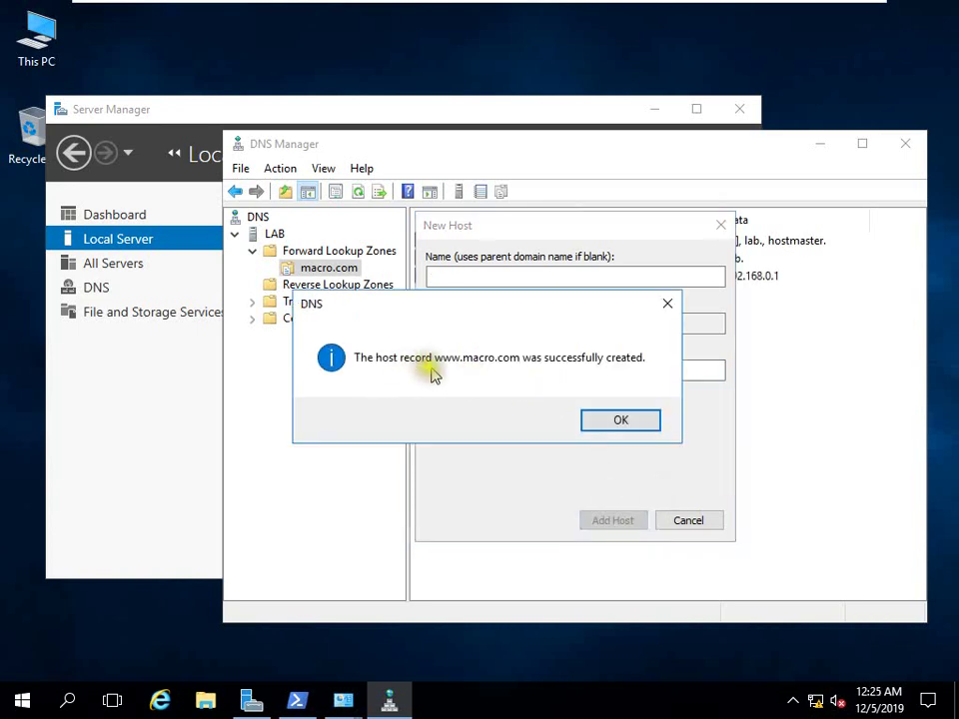
# Close the completed host record dialogs and start a new primary reverse lookup zone for IPv4 addresses
pyautogui.click(620, 420)
pyautogui.click(695, 521)
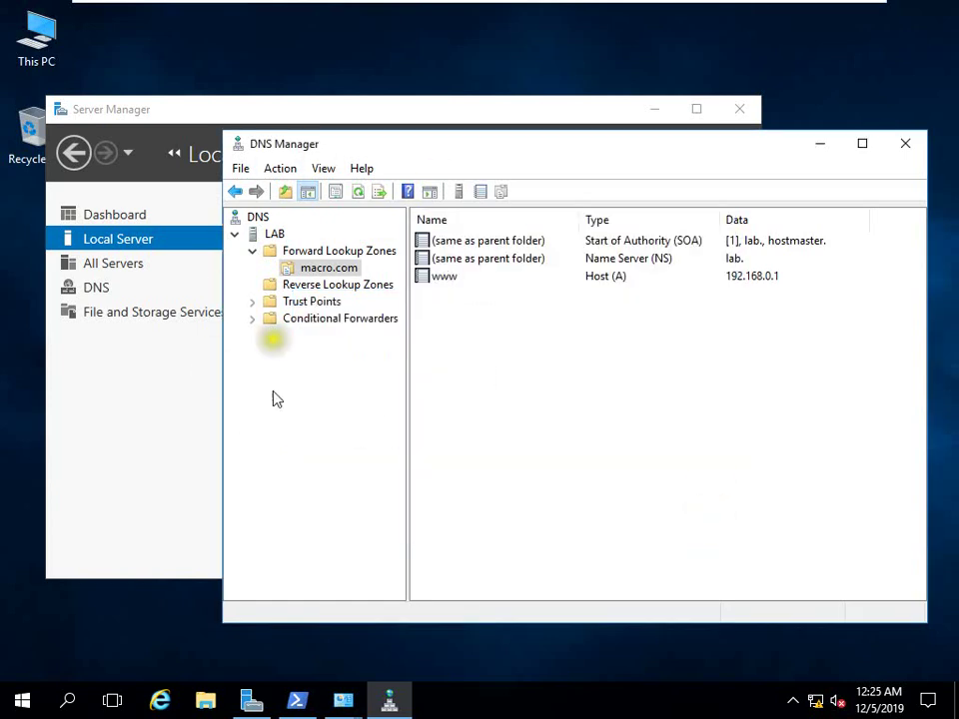
pyautogui.click(300, 286)
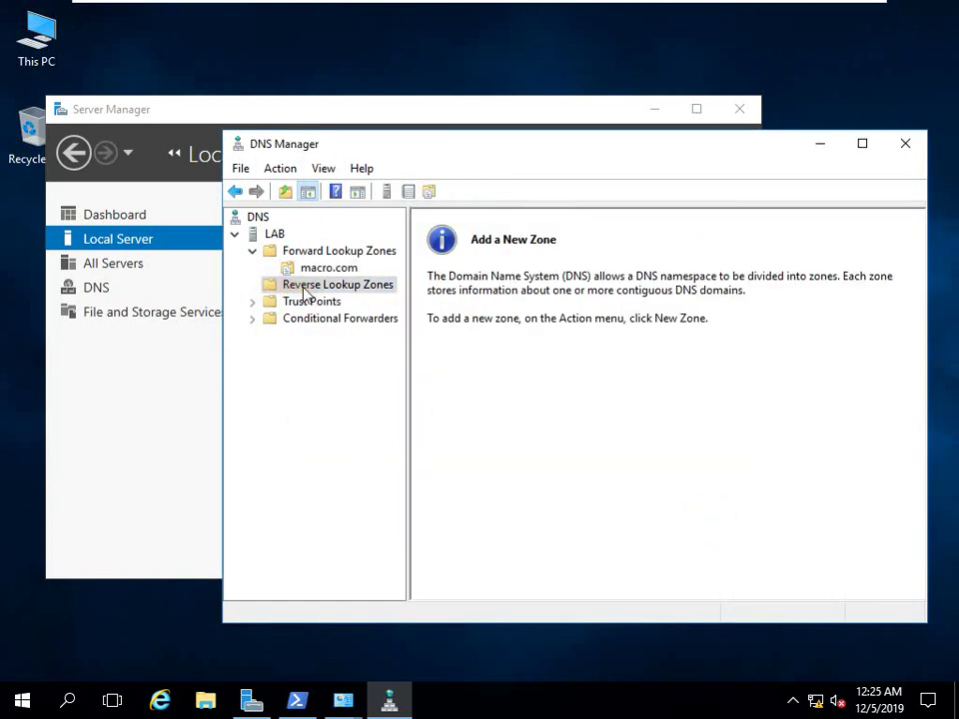
pyautogui.rightClick(305, 289)
pyautogui.click(351, 298)
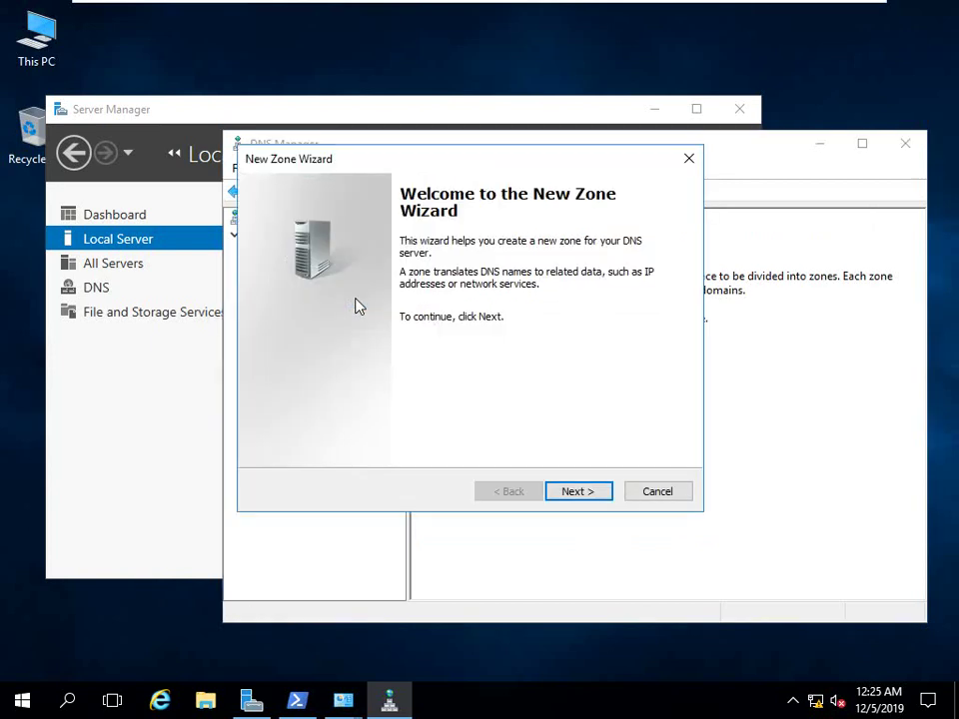
pyautogui.click(581, 491)
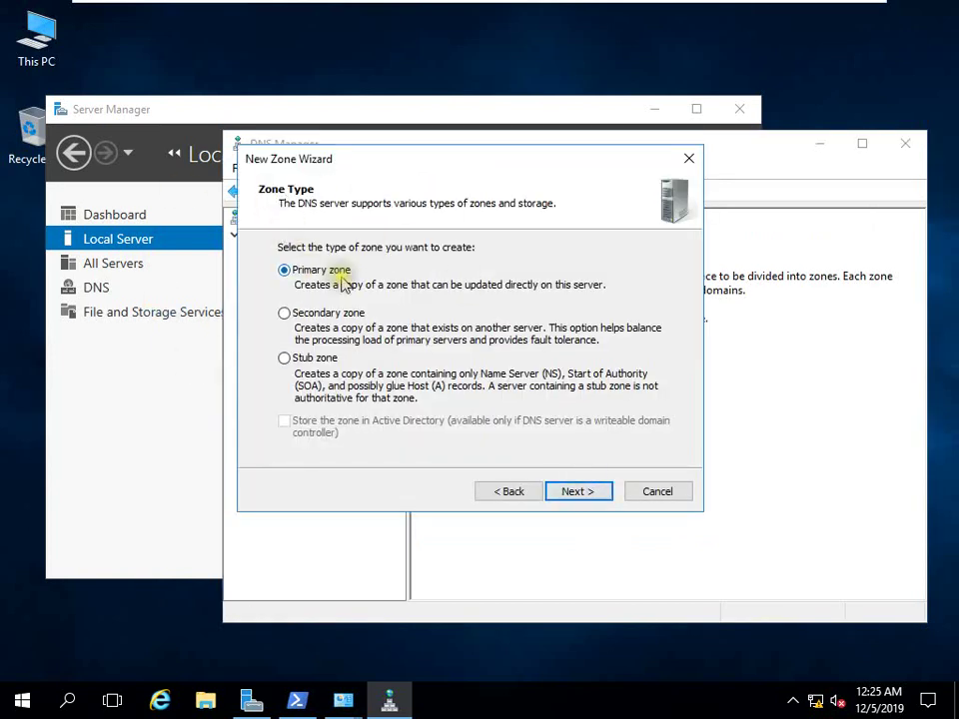
pyautogui.click(561, 491)
pyautogui.click(288, 298)
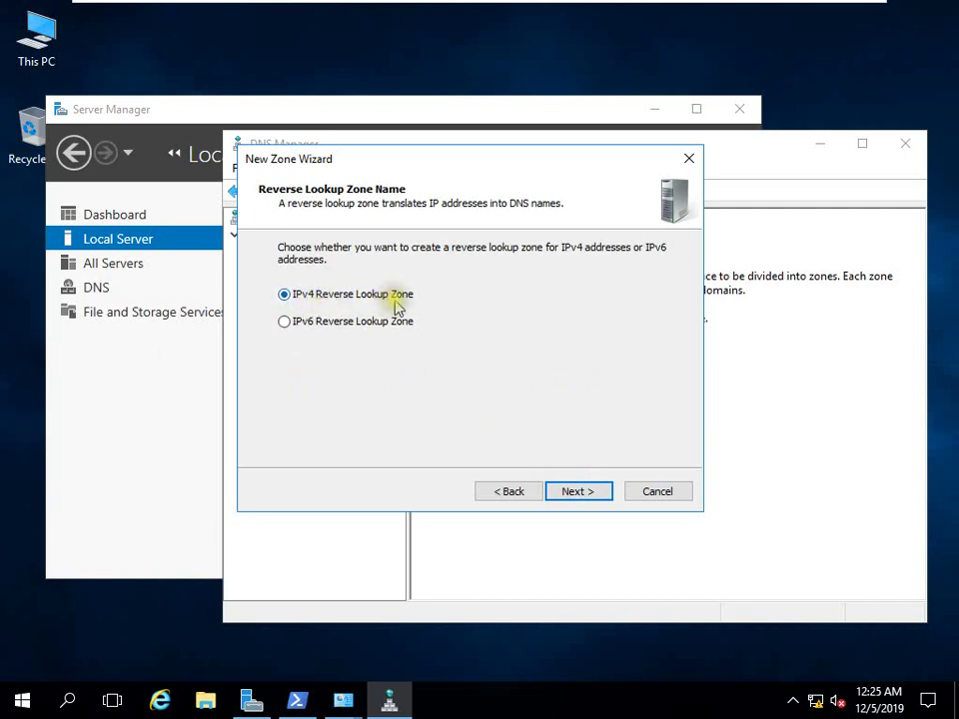
pyautogui.click(563, 490)
# Set the reverse lookup zone's network ID to 192.168.0, checking it against the local server's Ethernet0 address
pyautogui.click(325, 290)
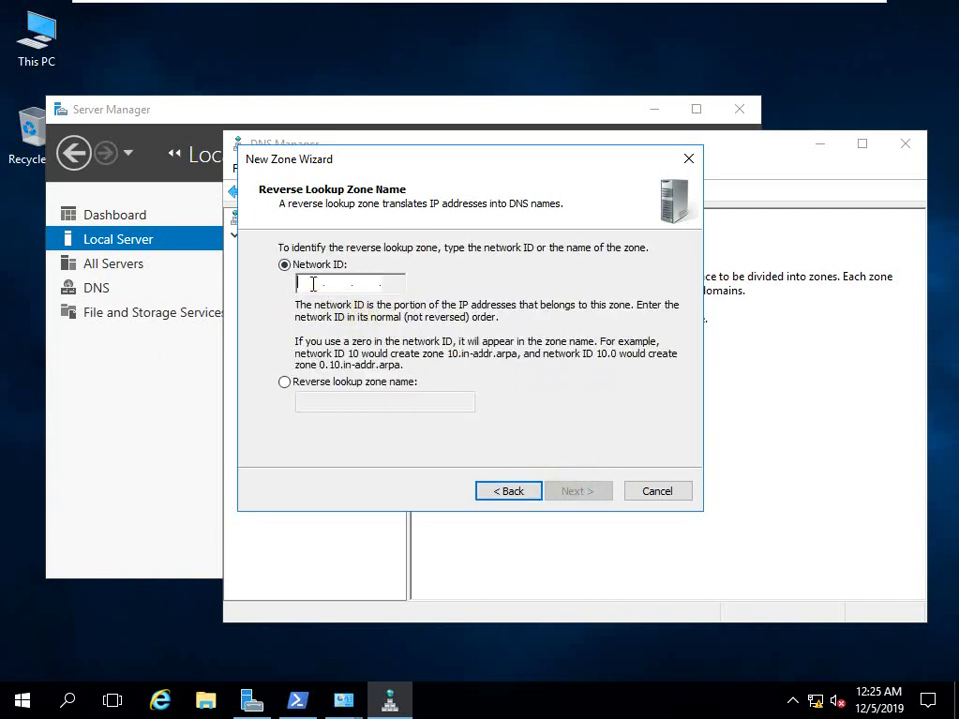
pyautogui.write('192.168..')
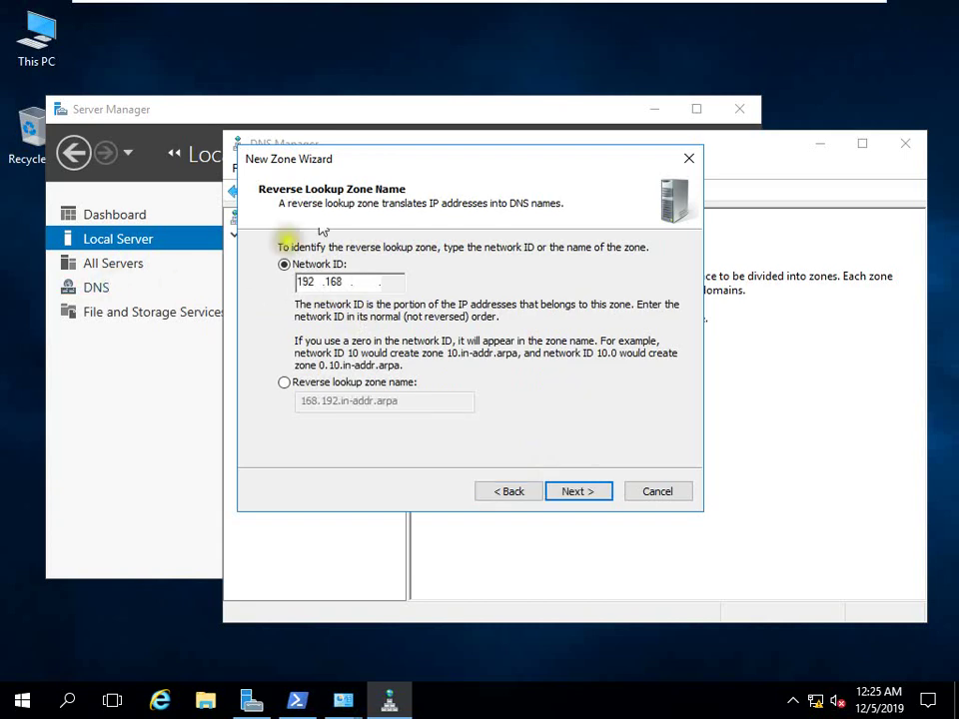
pyautogui.moveTo(388, 165); pyautogui.dragTo(607, 167)
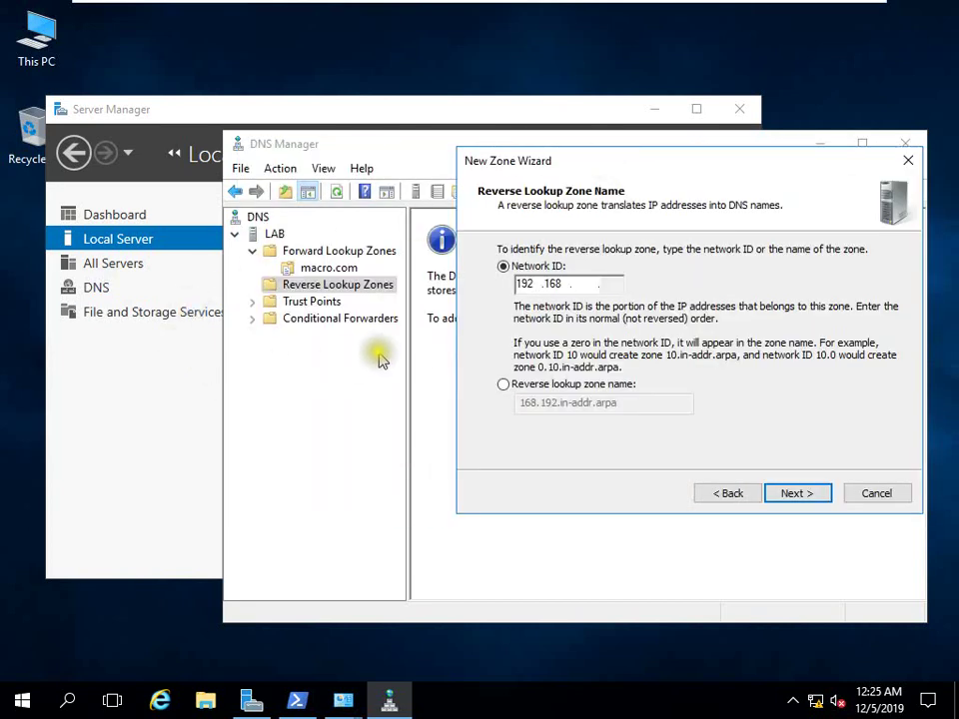
pyautogui.click(192, 363)
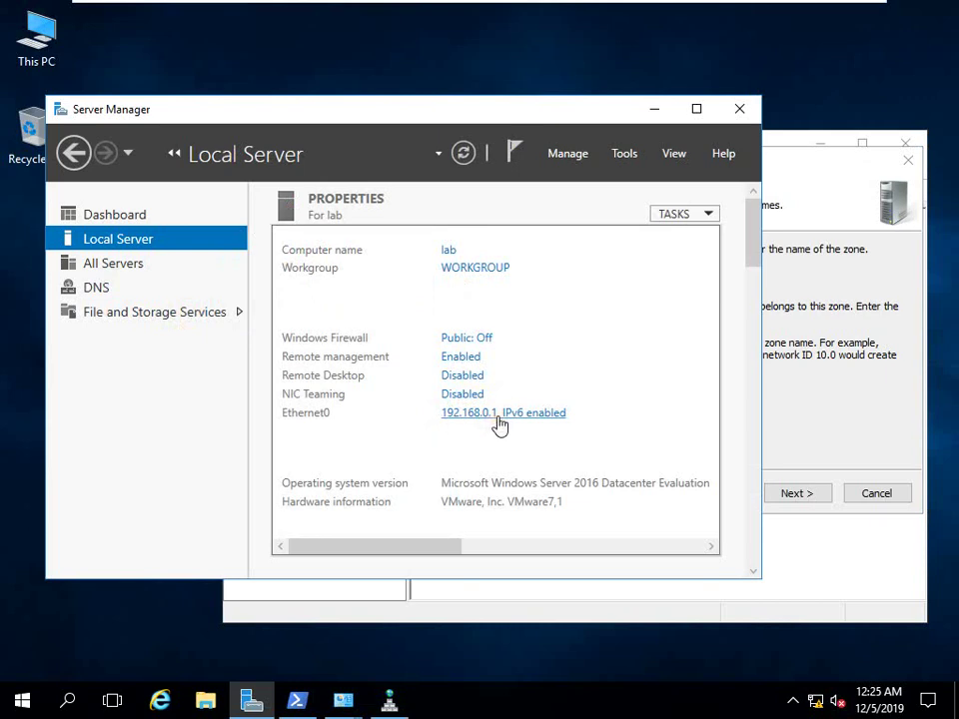
pyautogui.click(792, 396)
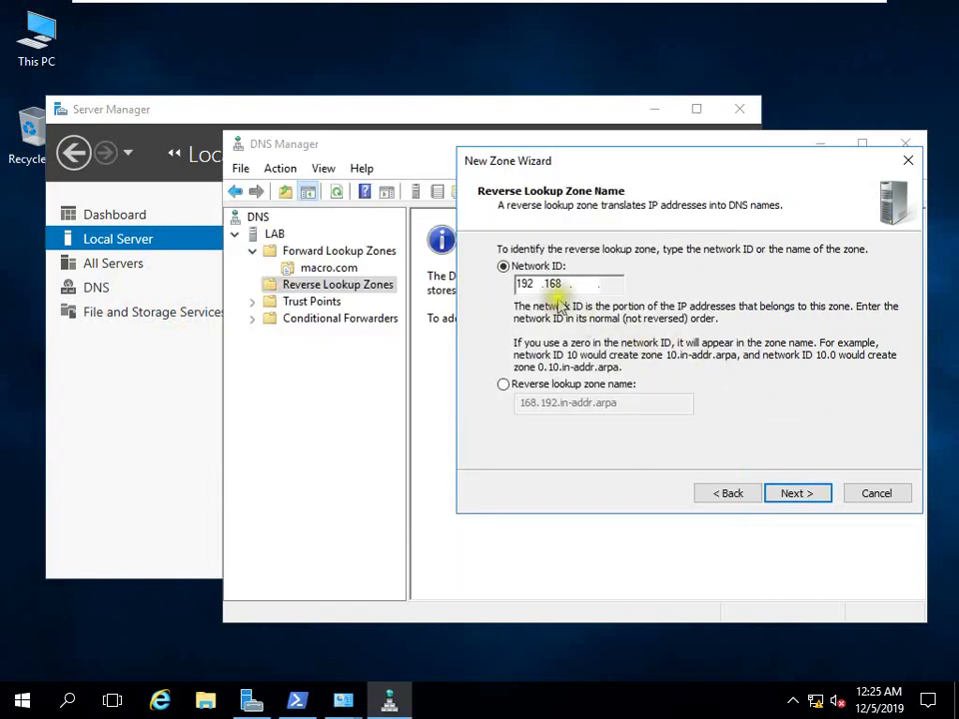
pyautogui.write('0 .')
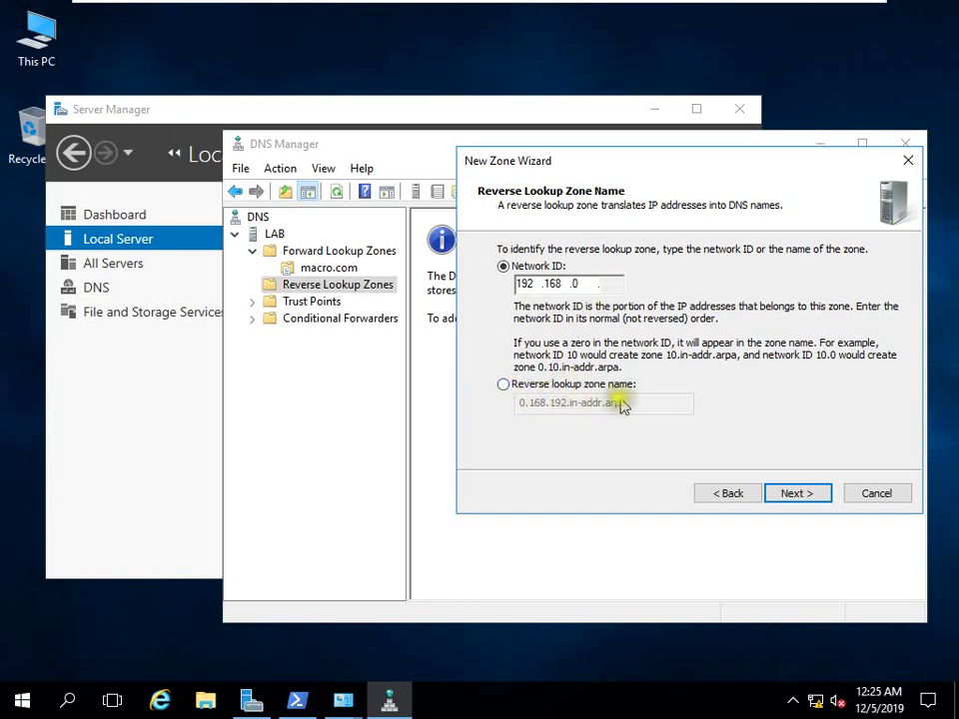
# Create the reverse lookup zone with the new zone file 0.168.192.in-addr.arpa.dns and dynamic updates not allowed
pyautogui.click(796, 494)
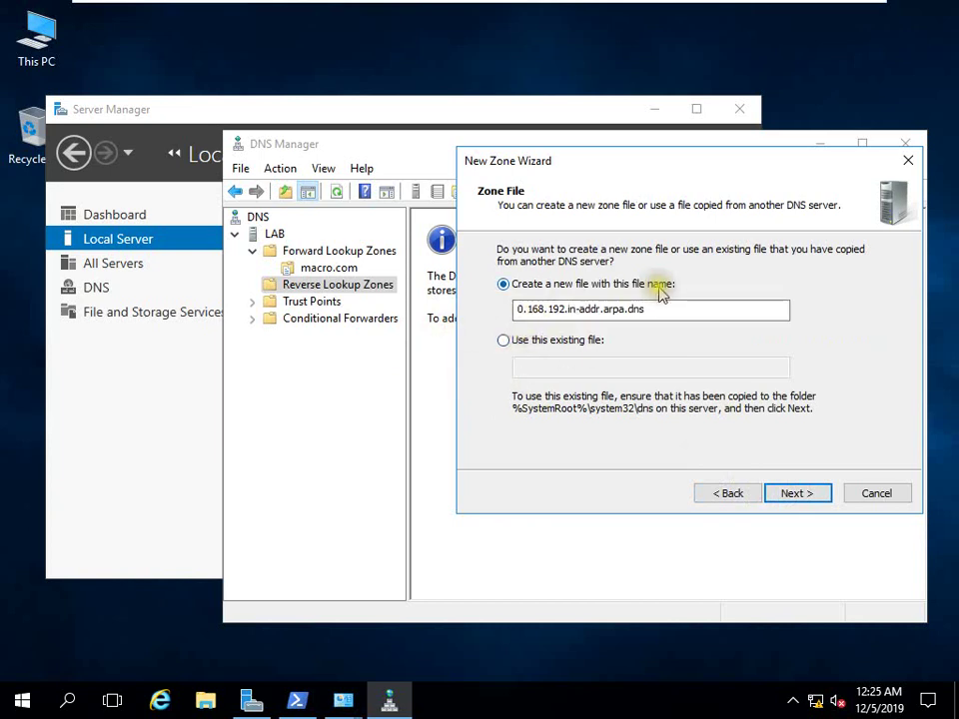
pyautogui.click(773, 493)
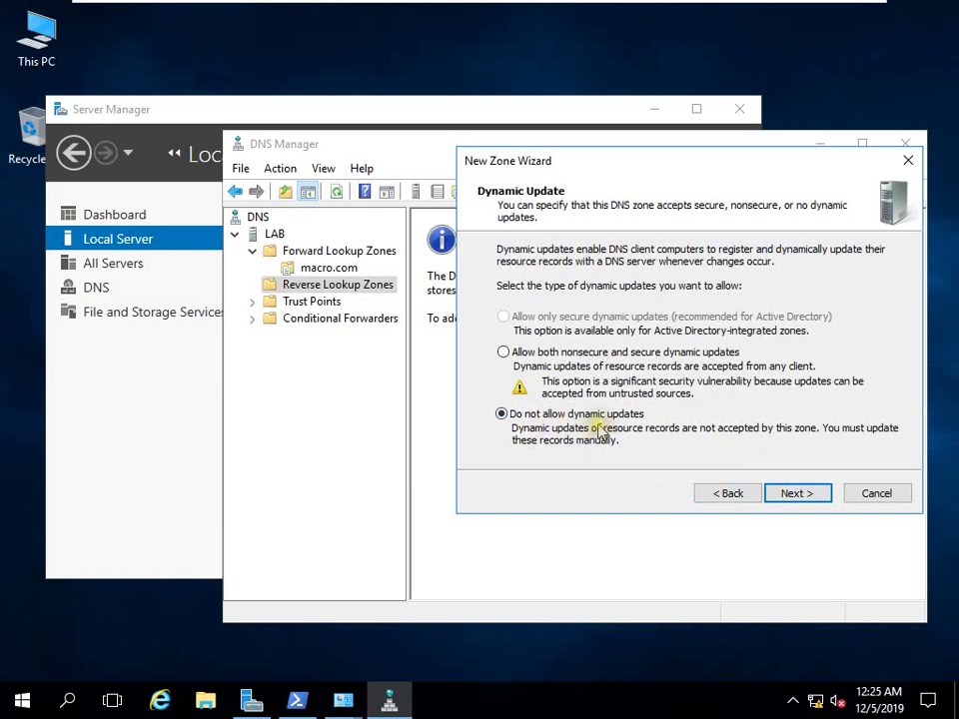
pyautogui.click(797, 496)
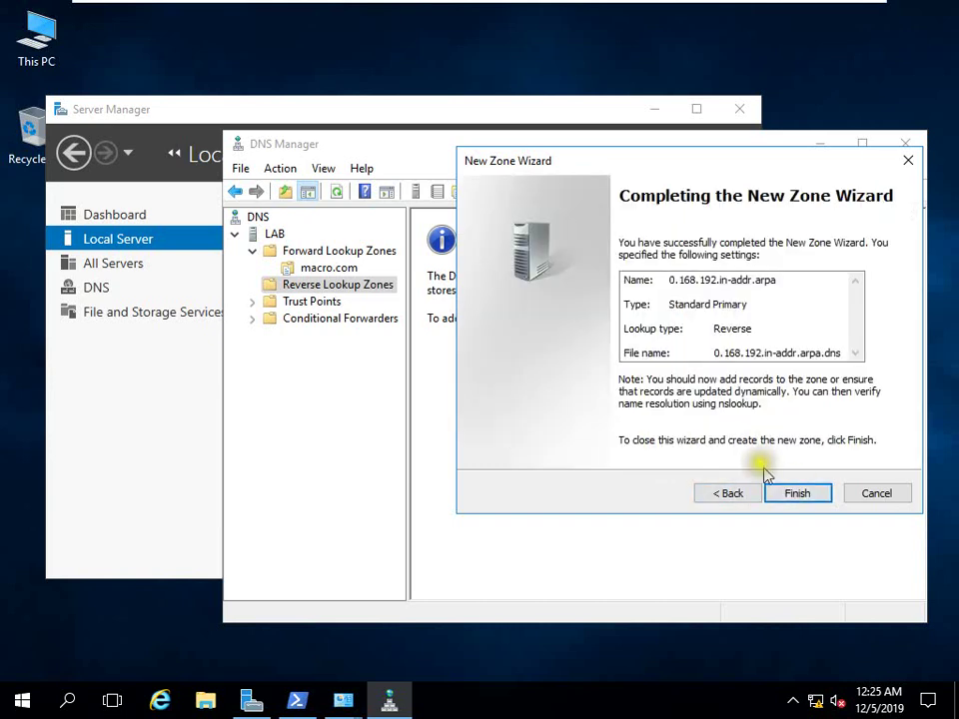
pyautogui.click(794, 493)
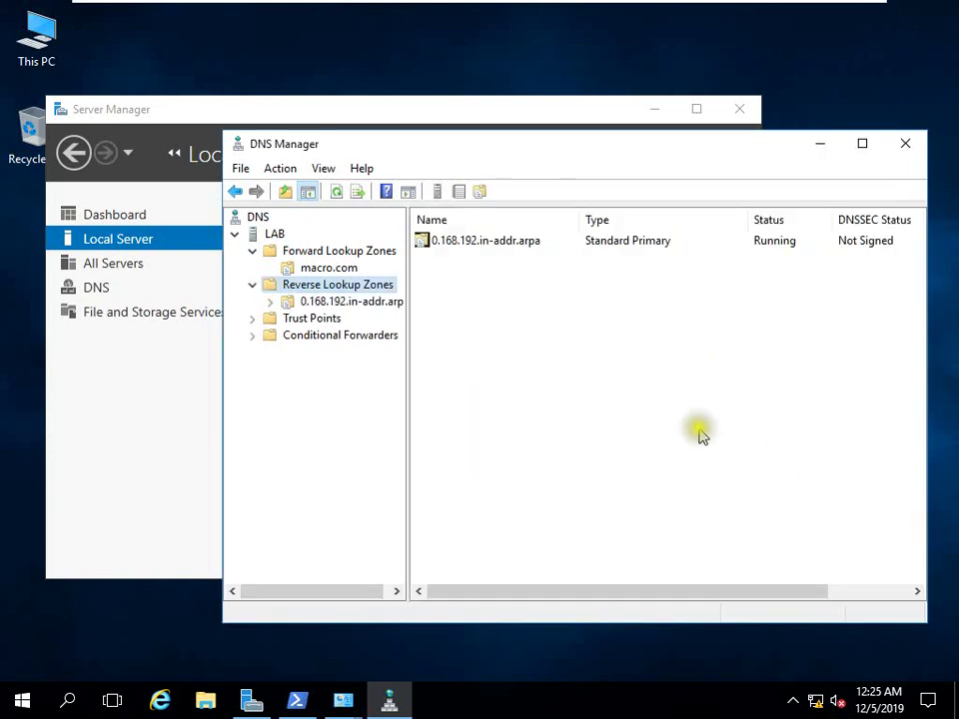
# Start a new pointer (PTR) record in the 0.168.192.in-addr.arpa zone with the host IP address 192.168.0.1
pyautogui.click(322, 303)
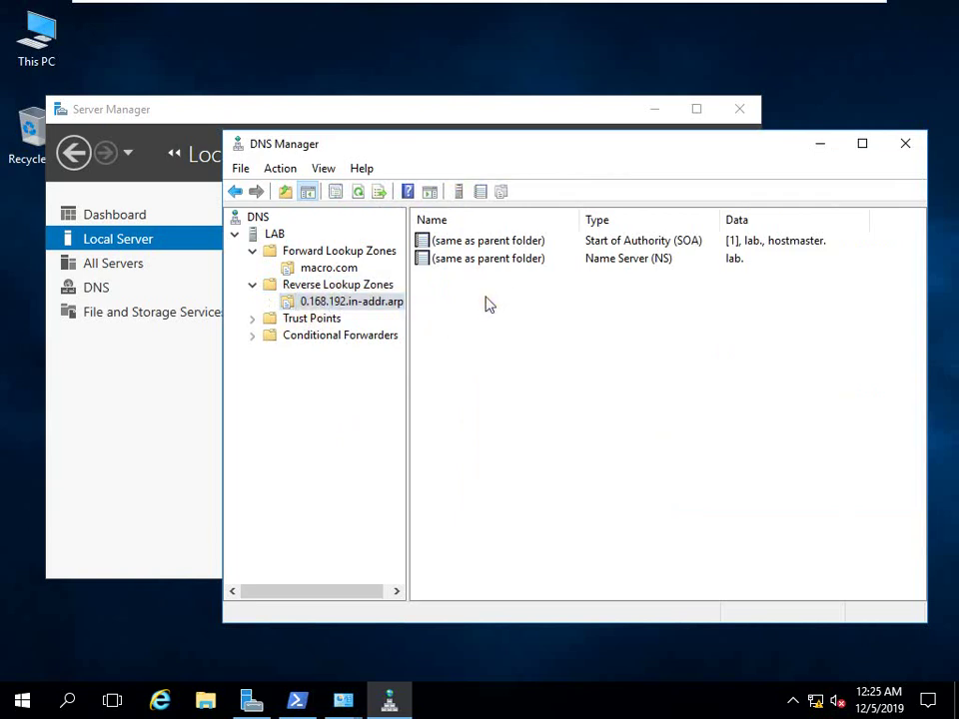
pyautogui.rightClick(487, 301)
pyautogui.click(555, 350)
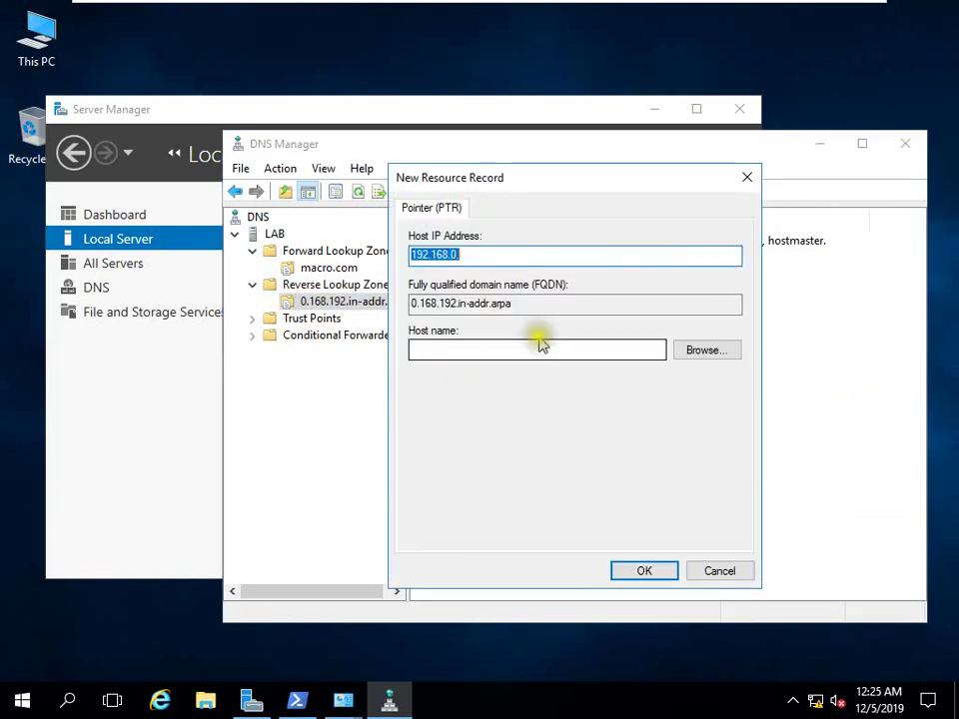
pyautogui.click(471, 258)
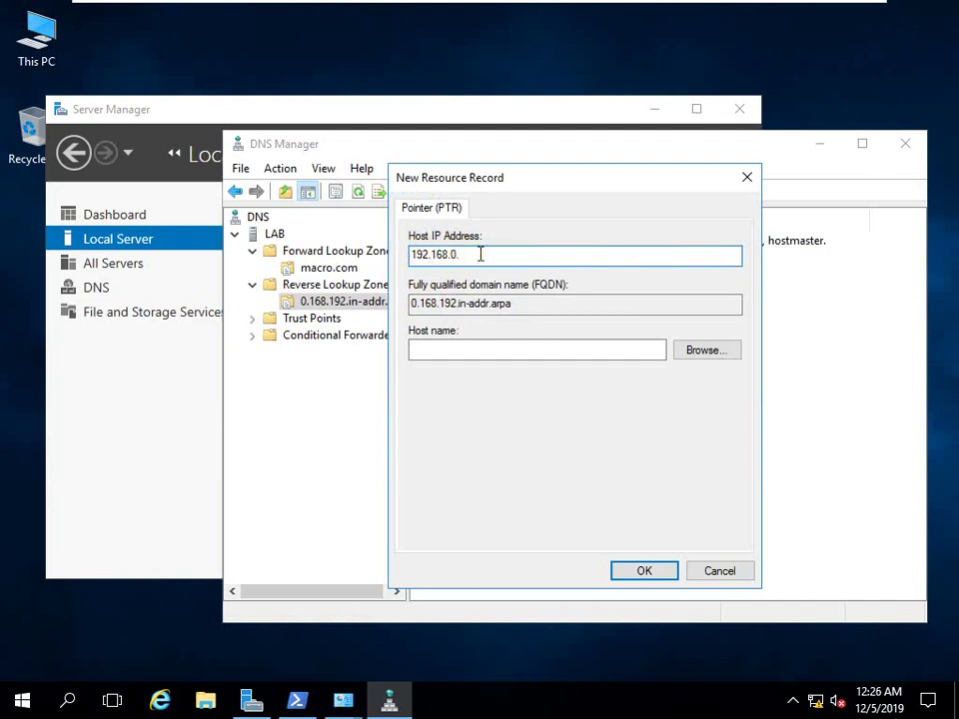
pyautogui.write('1')
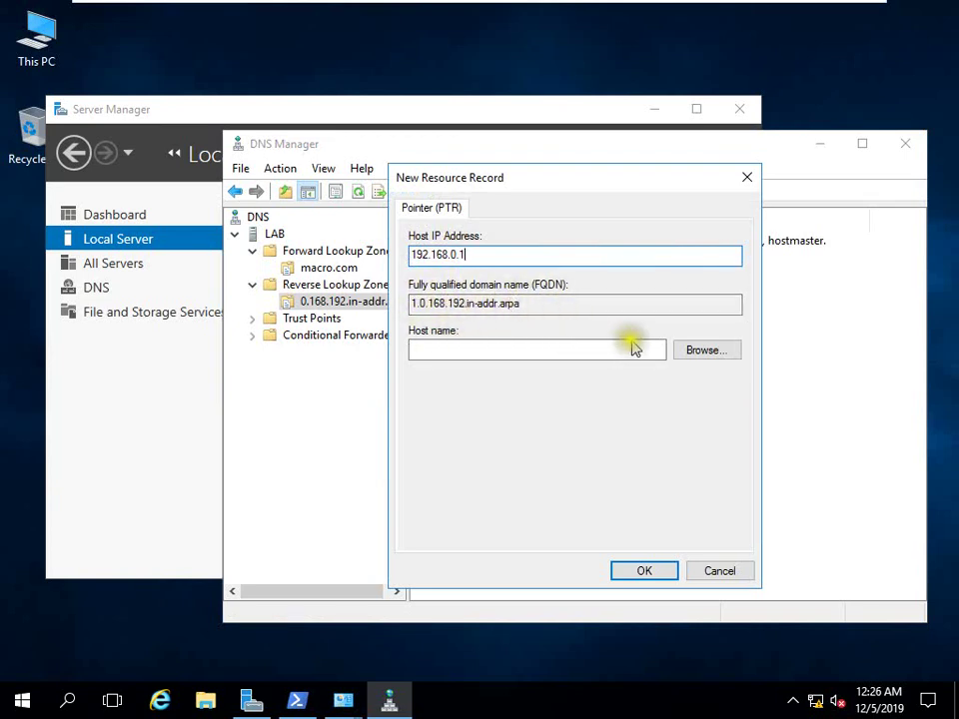
# Pick the www host from LAB's macro.com forward lookup zone as the pointer's host name and add the record
pyautogui.click(696, 352)
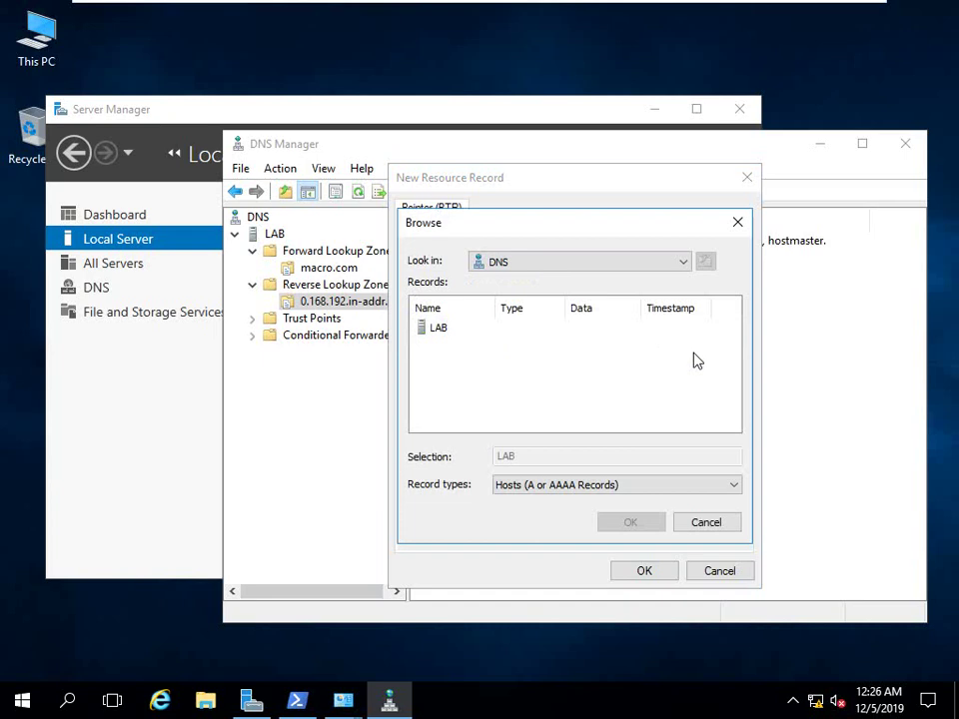
pyautogui.doubleClick(437, 330)
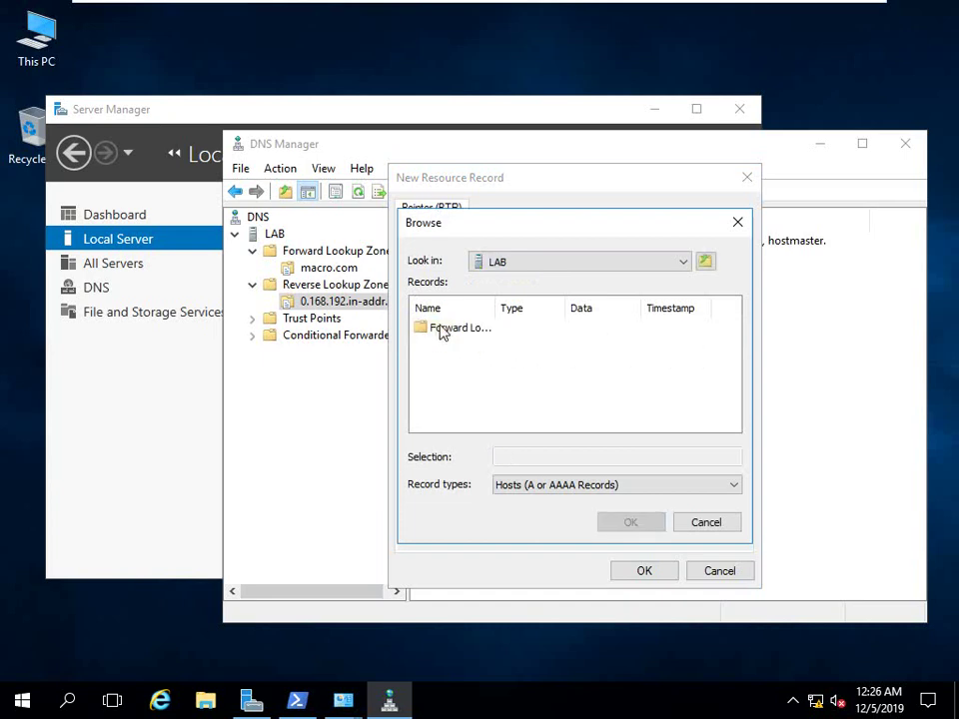
pyautogui.doubleClick(442, 330)
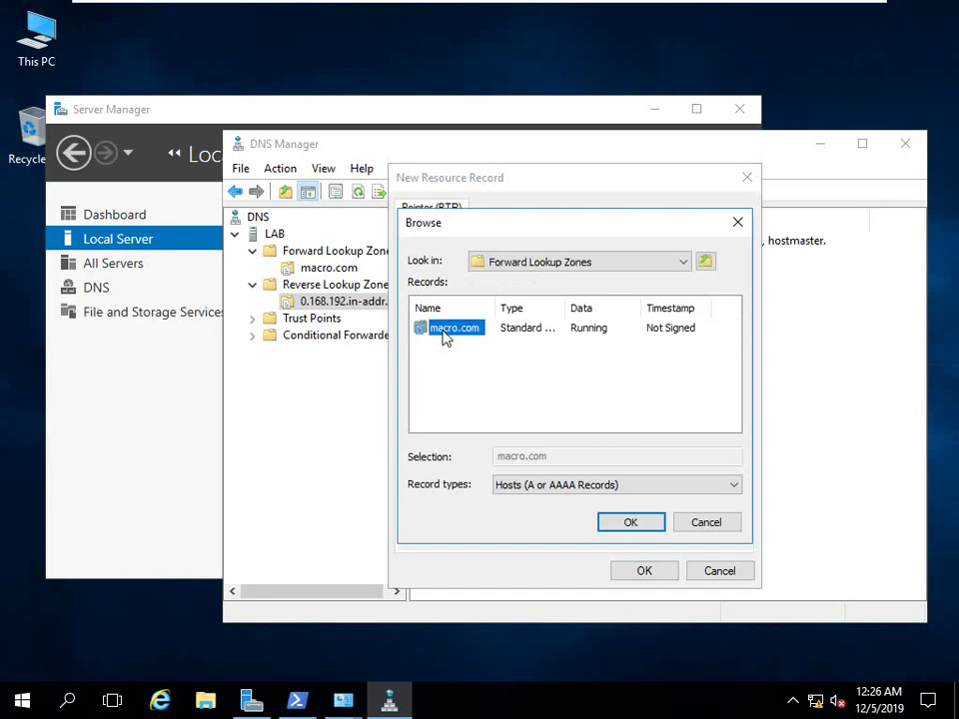
pyautogui.doubleClick(442, 330)
pyautogui.click(445, 329)
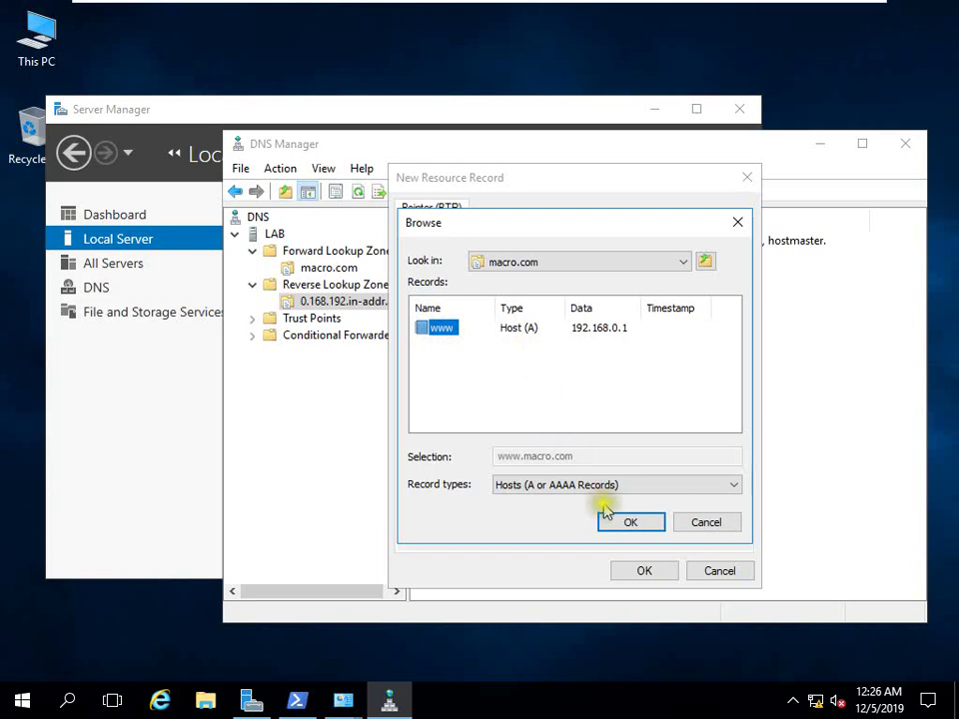
pyautogui.click(628, 523)
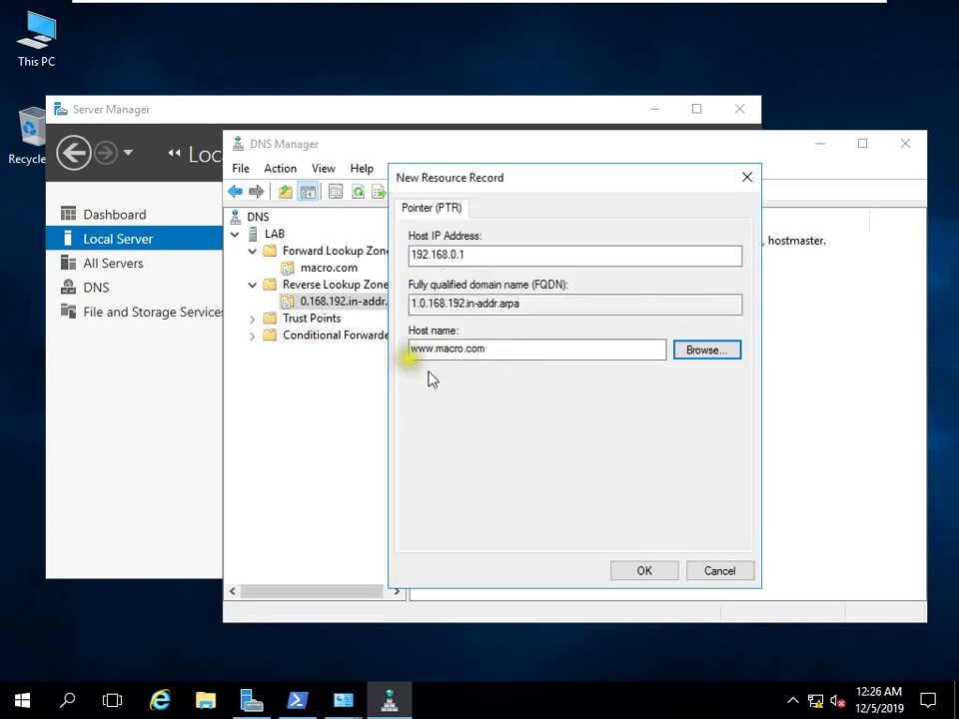
pyautogui.click(644, 570)
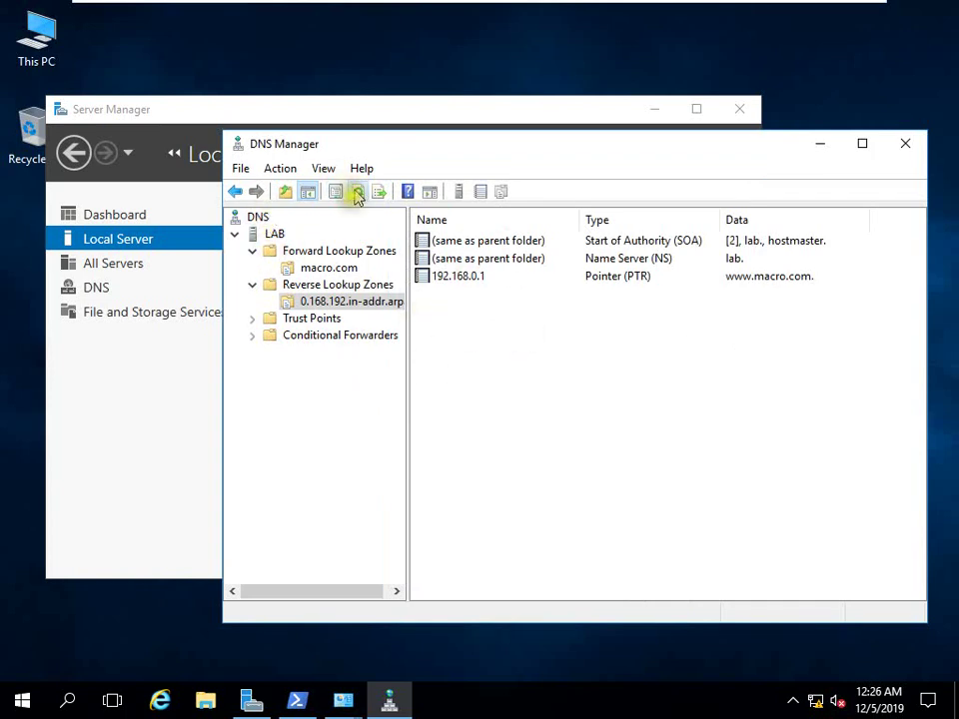
# Collapse the forward and reverse lookup zone folders and launch nslookup for the LAB server
pyautogui.click(252, 251)
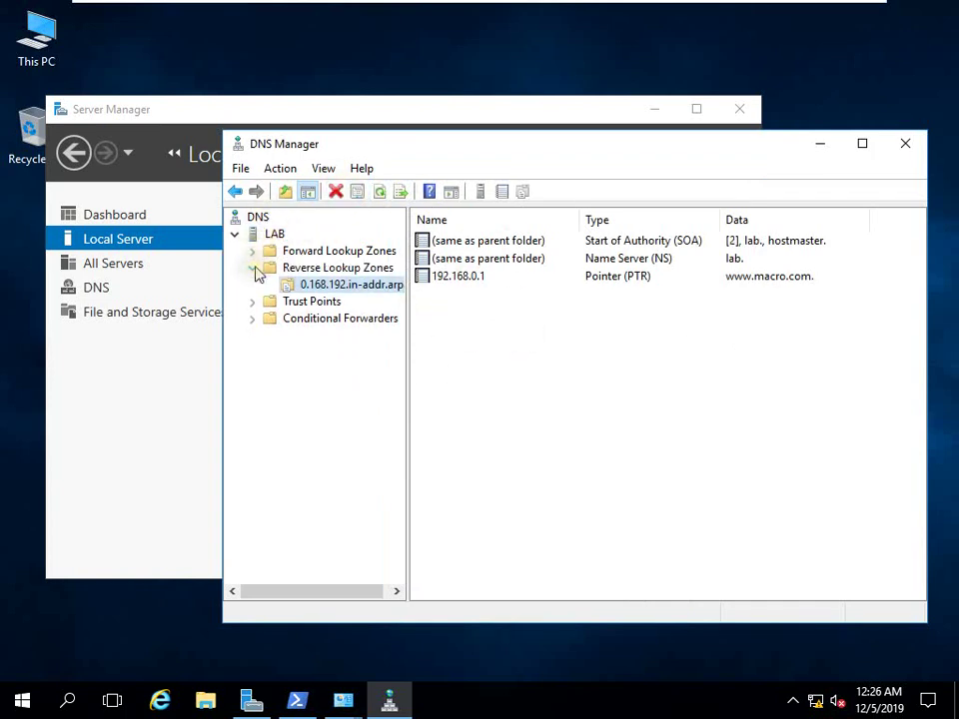
pyautogui.click(252, 268)
pyautogui.click(272, 236)
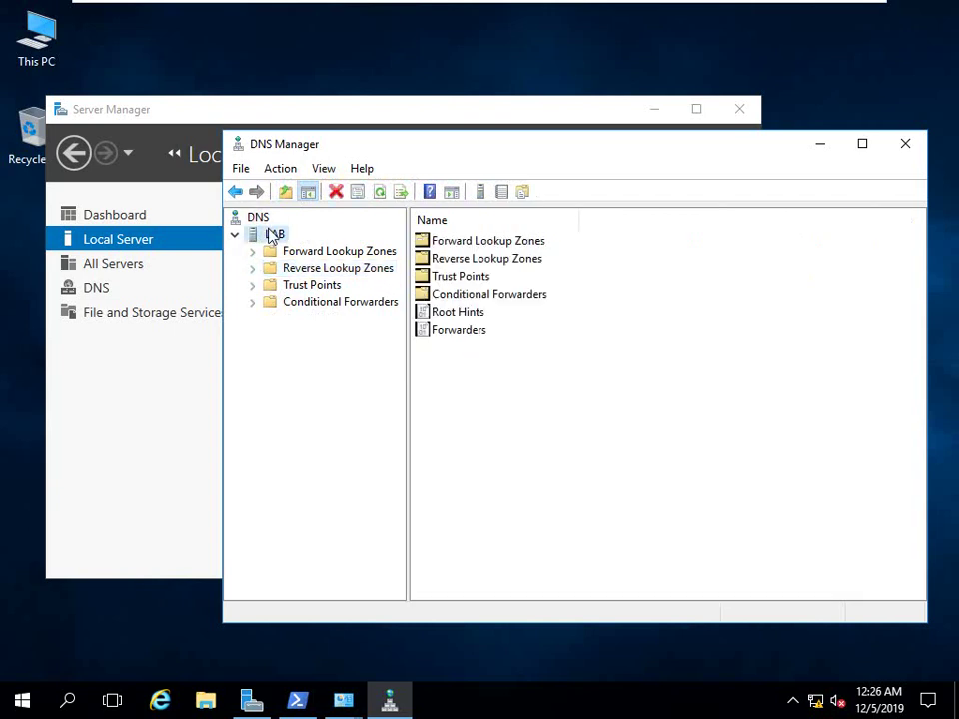
pyautogui.rightClick(272, 236)
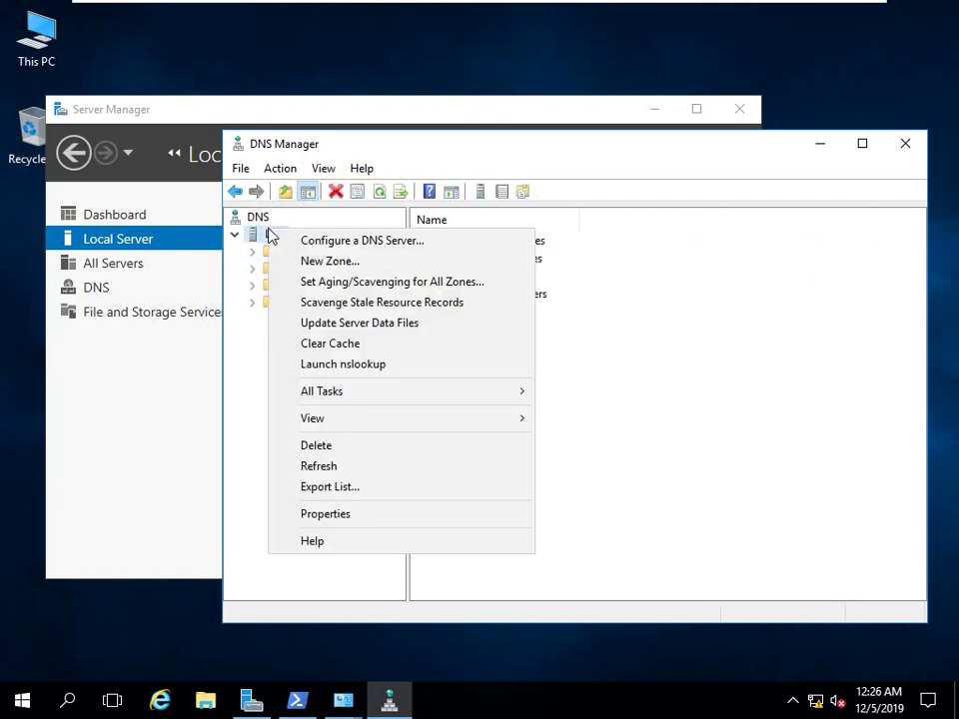
pyautogui.click(327, 364)
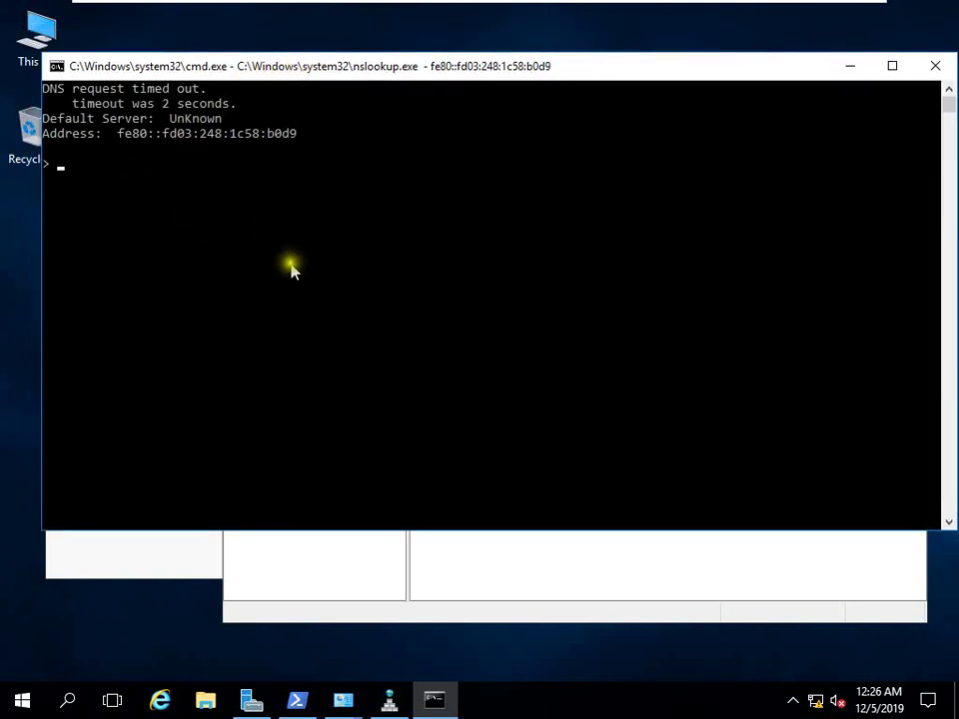
pyautogui.click(177, 121)
# Switch to Windows PowerShell on the host computer, examine its nslookup default server name, and return to the virtual machine
pyautogui.moveTo(412, 6)
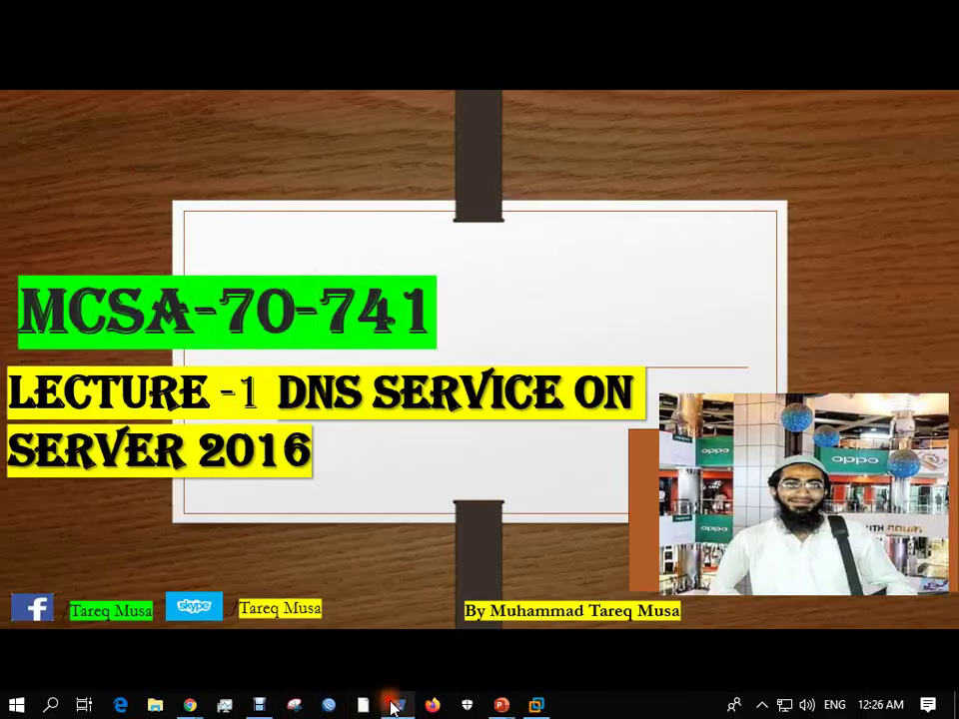
pyautogui.click(398, 704)
pyautogui.moveTo(251, 358); pyautogui.dragTo(376, 363)
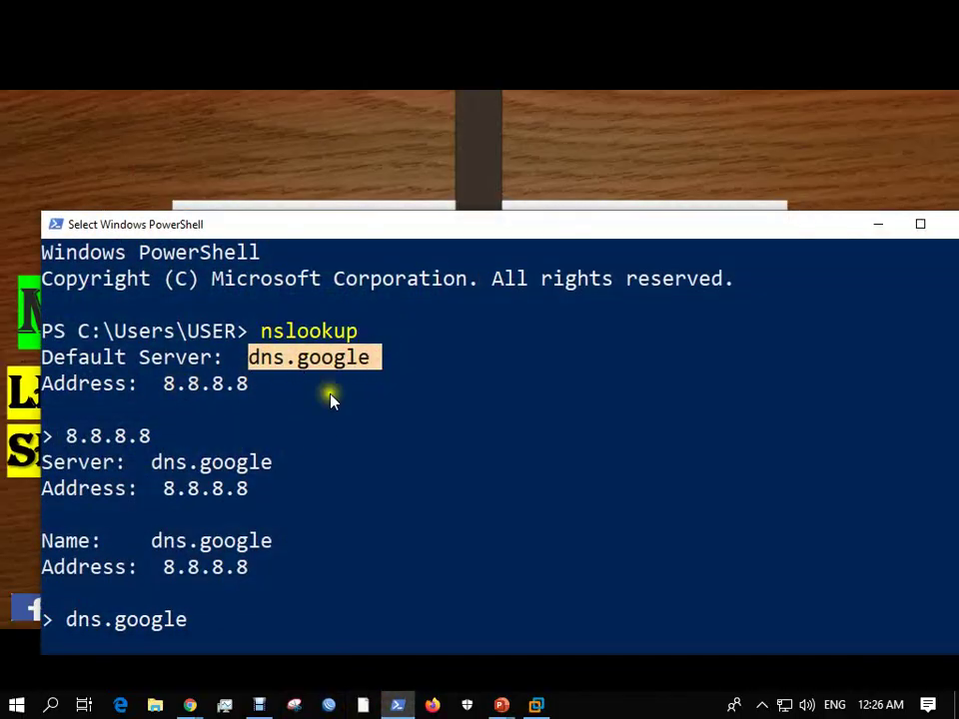
pyautogui.click(536, 704)
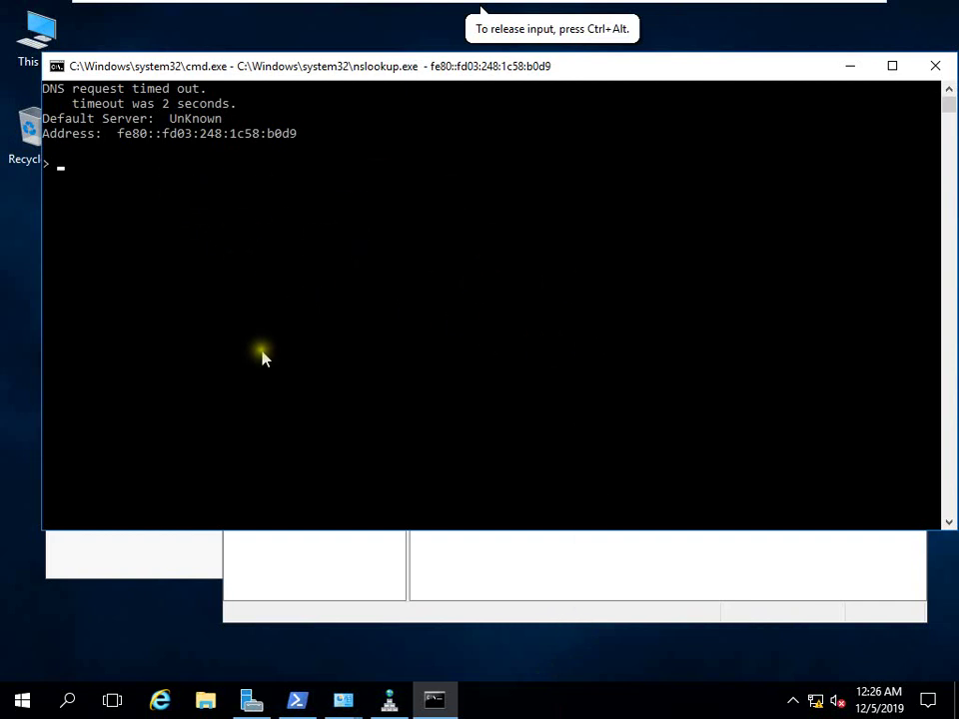
# Exit the running nslookup session and clear the DNS resolver cache with ipconfig /flushdns
pyautogui.click(276, 312)
pyautogui.hotkey('ctrl', 'c')
pyautogui.press('Return')
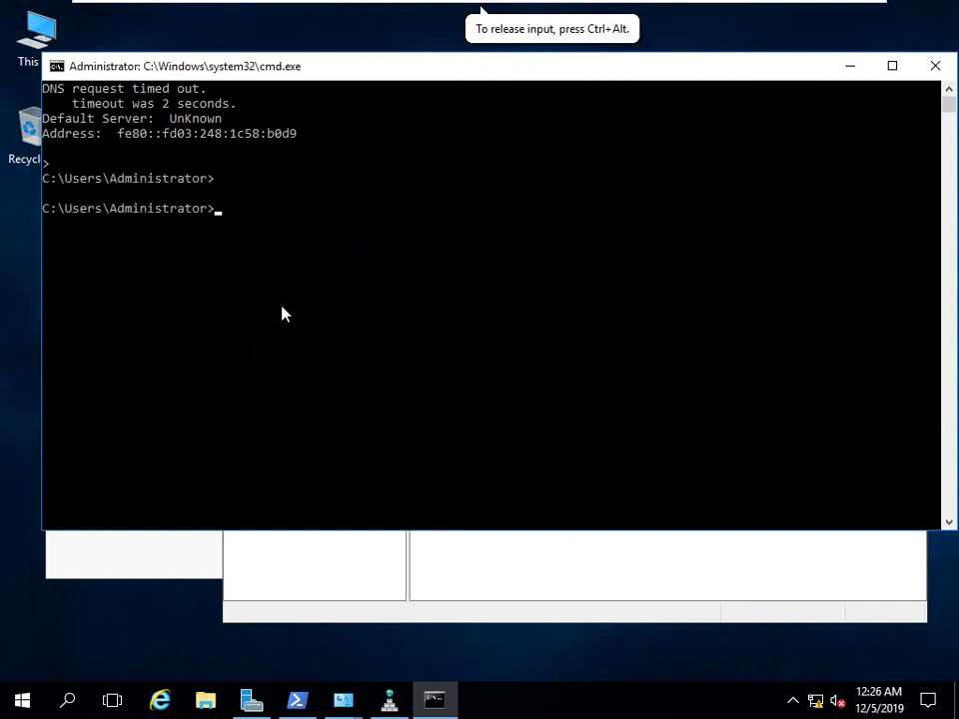
pyautogui.press('Return')
pyautogui.write('i')
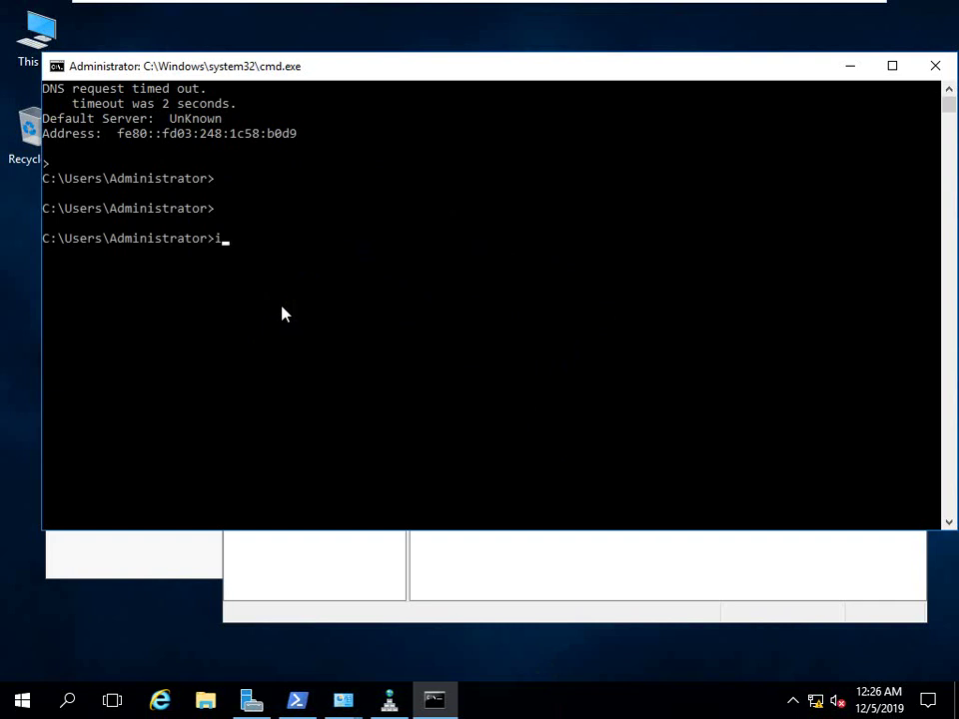
pyautogui.write('pconfig /flushdns')
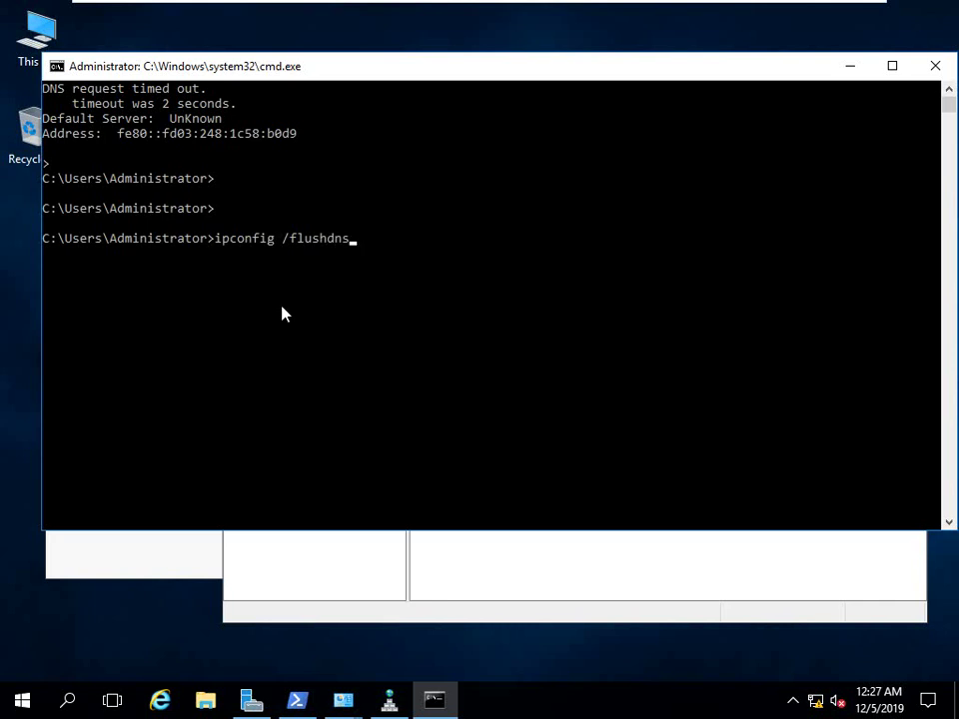
pyautogui.press('Return')
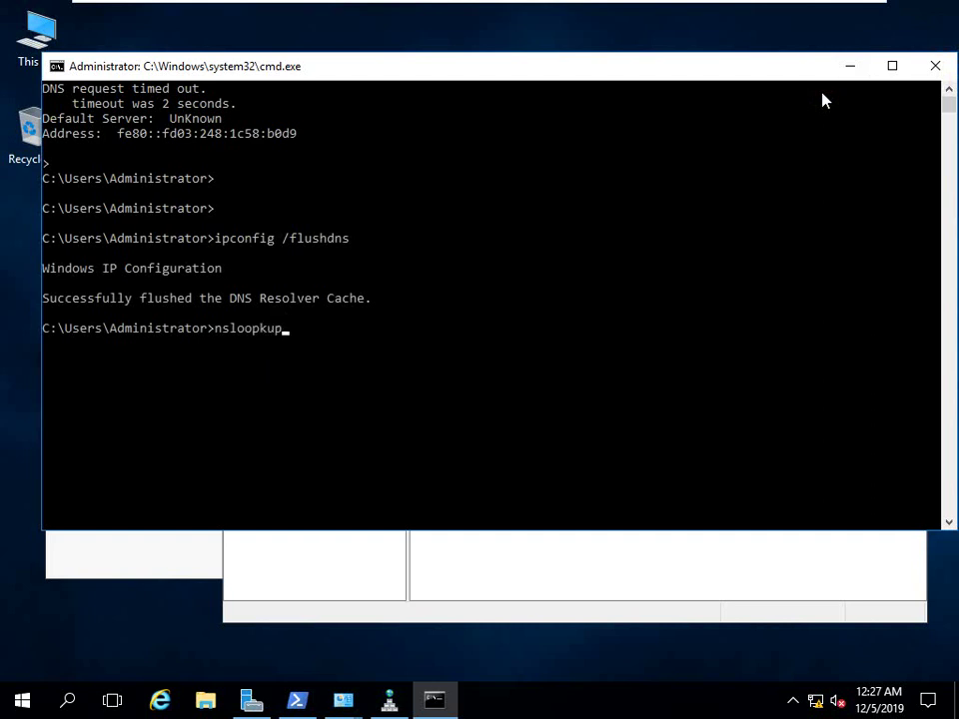
# Start nslookup again from the command prompt, correcting the misspelled command name
pyautogui.write('nsloopkup')
pyautogui.press('Return')
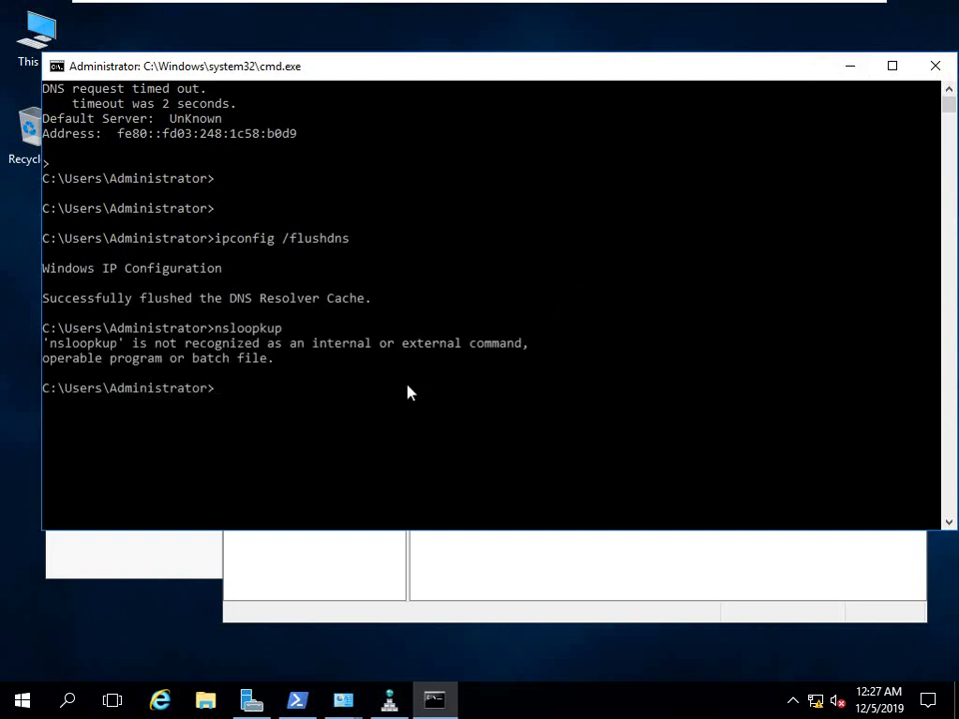
pyautogui.press('Up')
pyautogui.press('Left')
pyautogui.press('Left')
pyautogui.press('Left')
pyautogui.press('Left')
pyautogui.press('Left')
pyautogui.press('Right')
pyautogui.write('k')
pyautogui.press('Return')
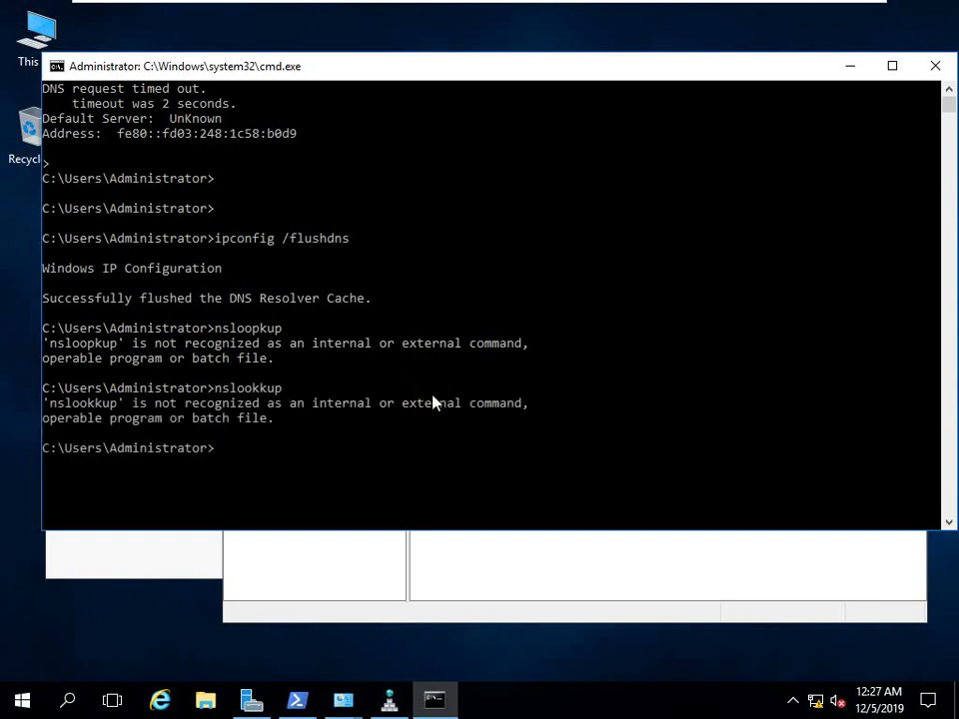
pyautogui.press('Up')
pyautogui.press('Return')
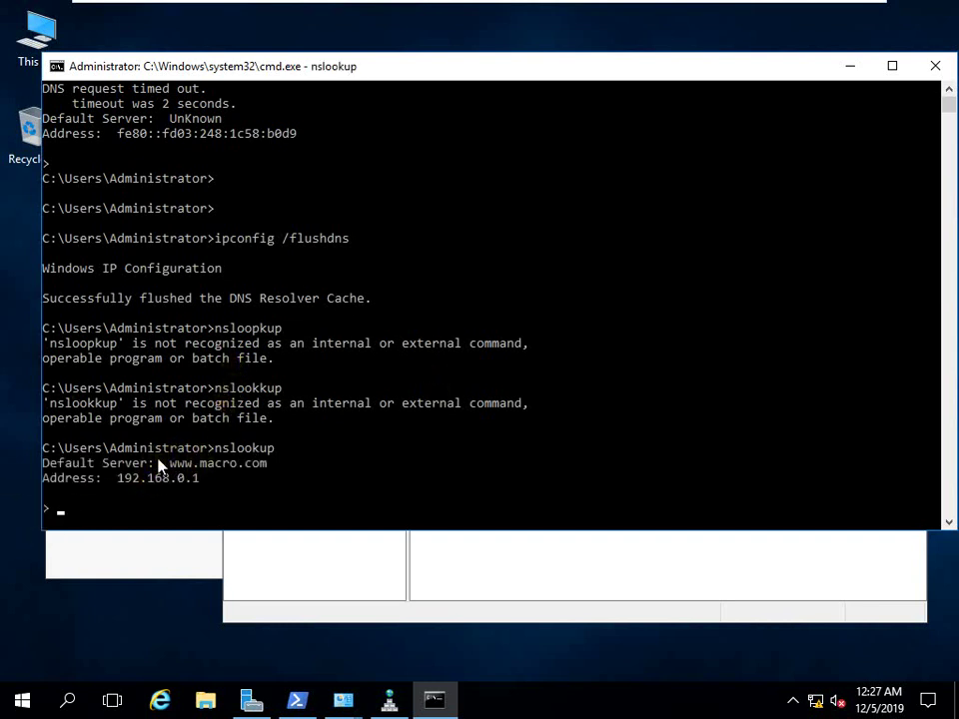
# Examine the default server name and address in the nslookup output, along with the preceding ipconfig /flushdns command
pyautogui.moveTo(208, 449); pyautogui.dragTo(260, 450)
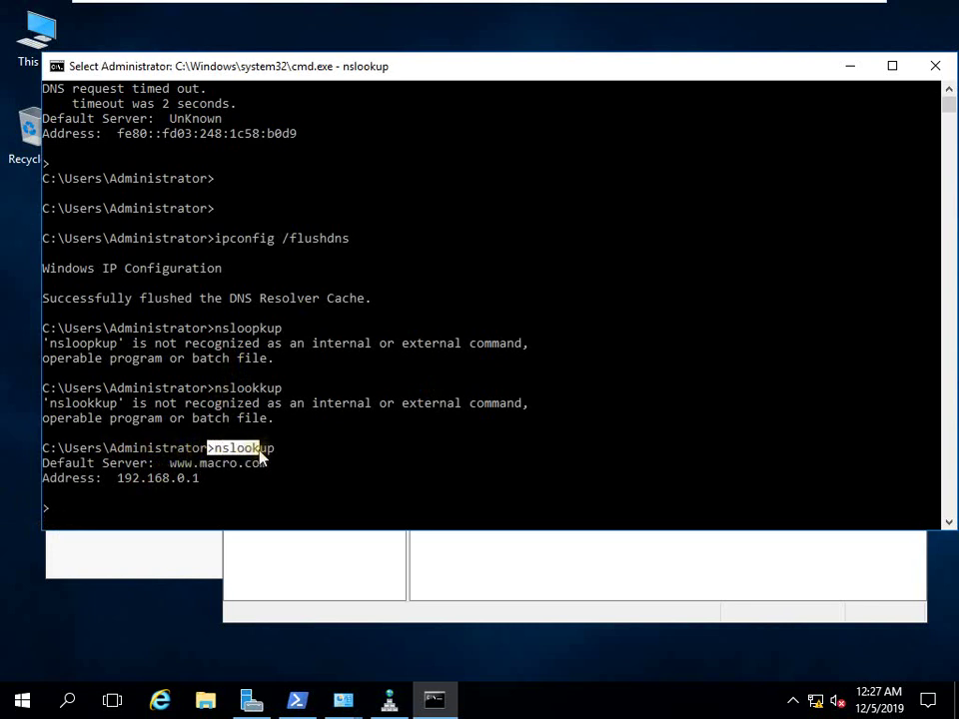
pyautogui.moveTo(43, 464); pyautogui.dragTo(283, 476)
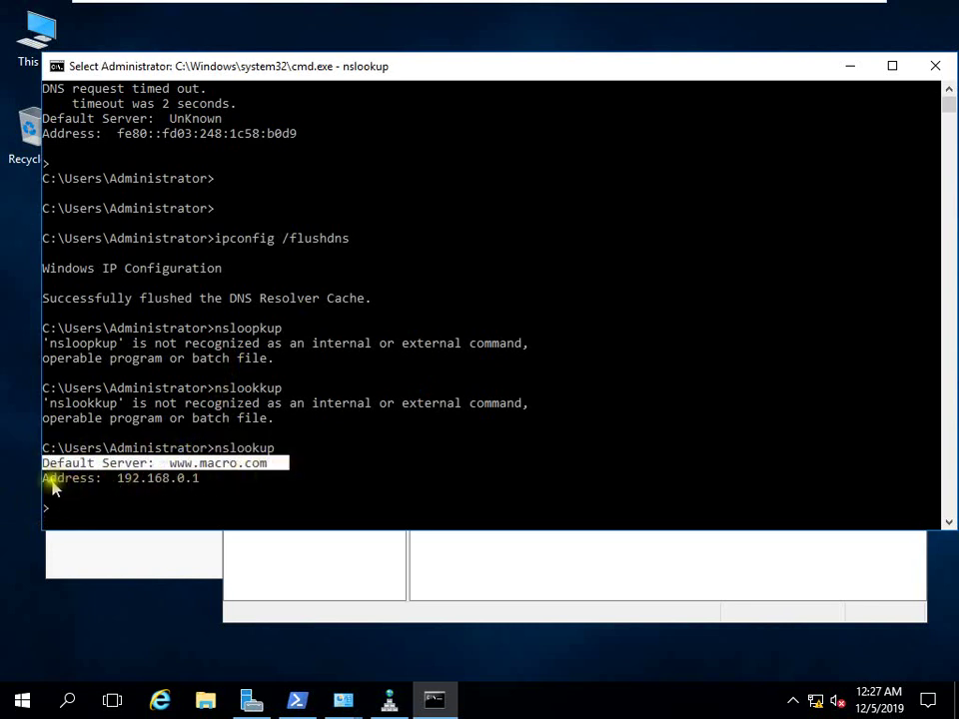
pyautogui.moveTo(45, 480); pyautogui.dragTo(220, 487)
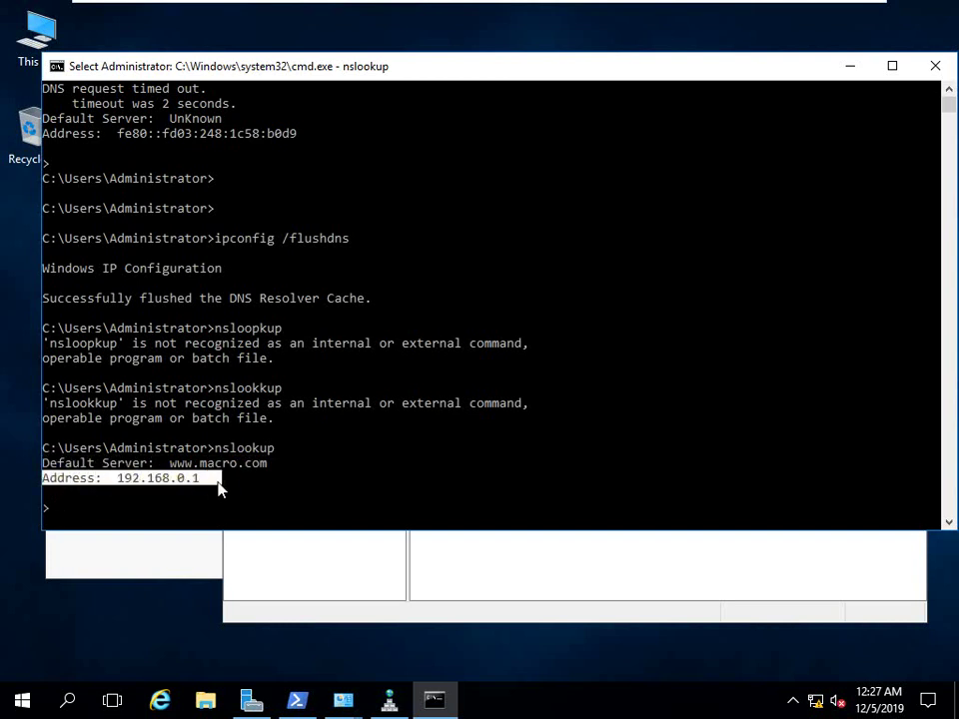
pyautogui.scroll(-5, 219, 490)
pyautogui.scroll(2, 76, 293)
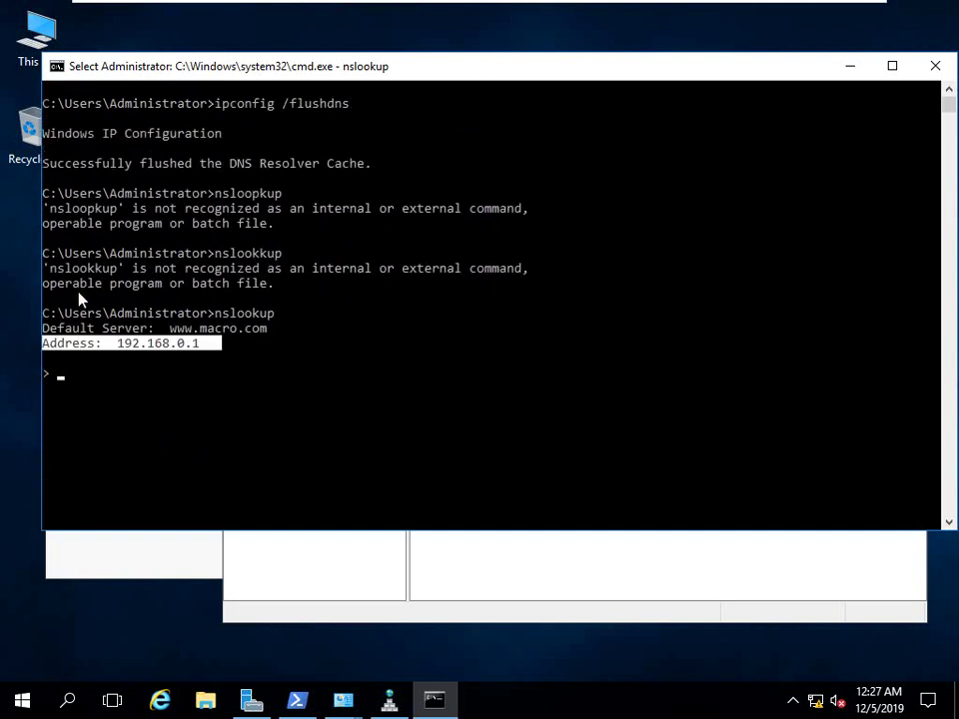
pyautogui.scroll(2, 249, 210)
pyautogui.scroll(-1, 248, 210)
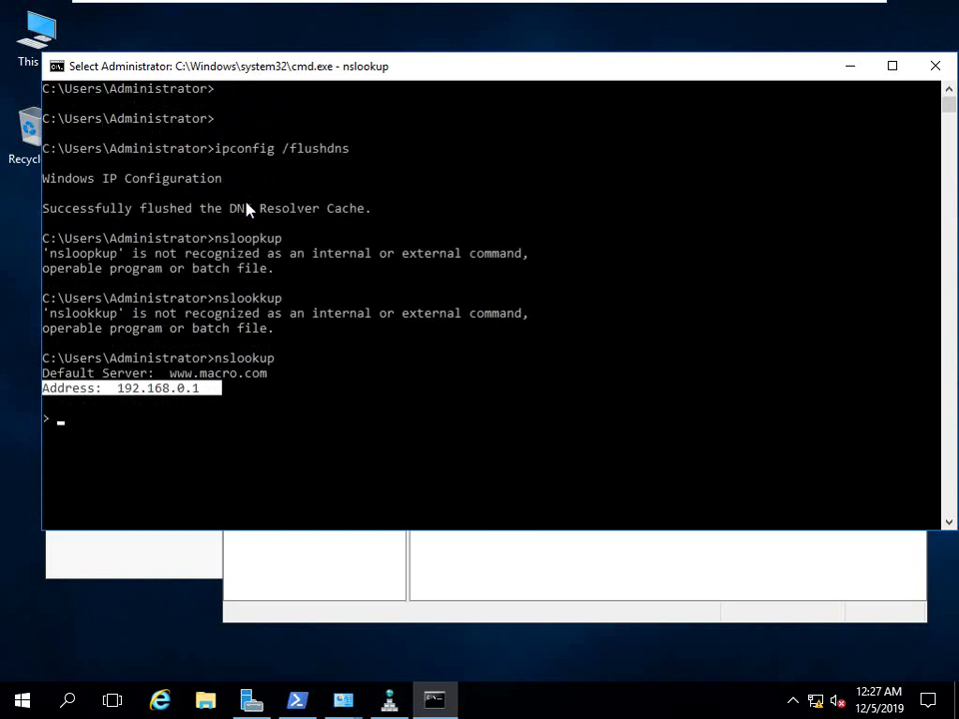
pyautogui.scroll(-1, 249, 210)
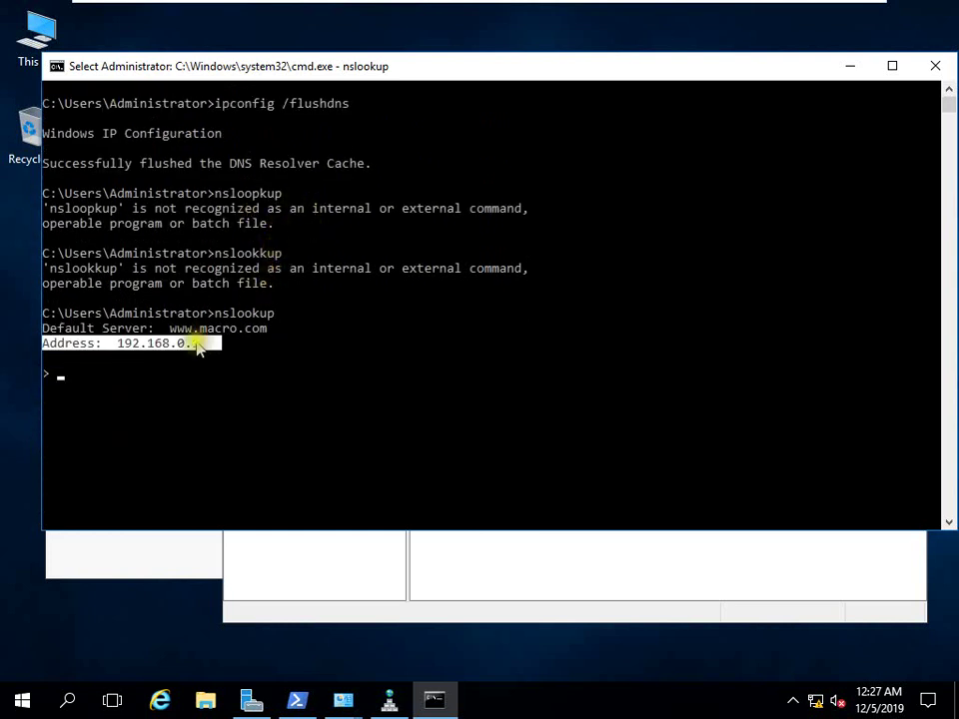
pyautogui.moveTo(164, 328); pyautogui.dragTo(224, 334)
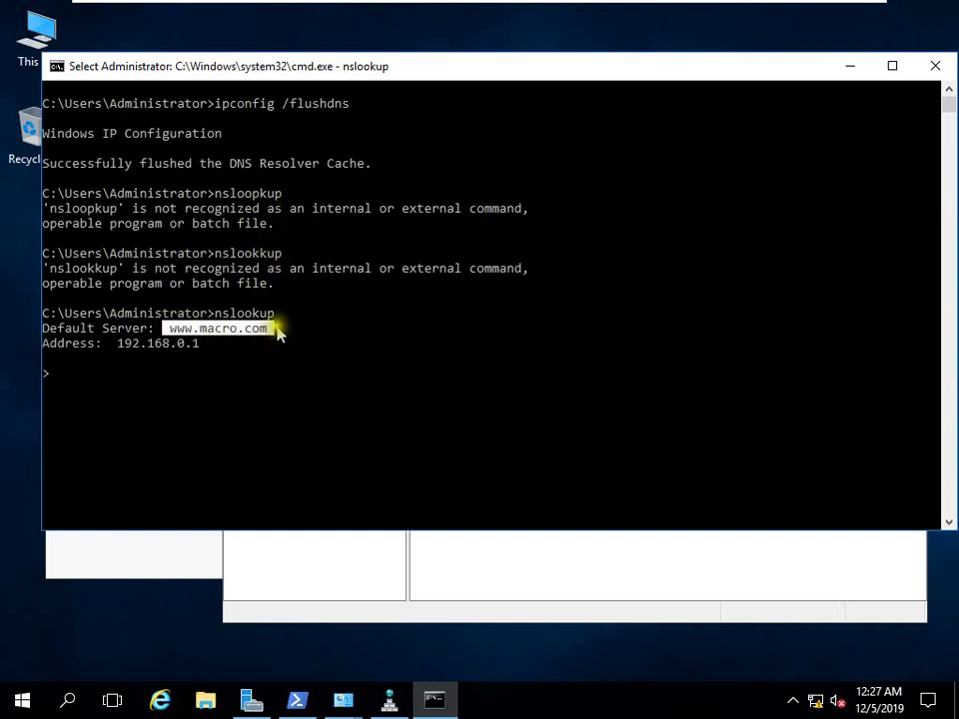
pyautogui.scroll(1, 255, 235)
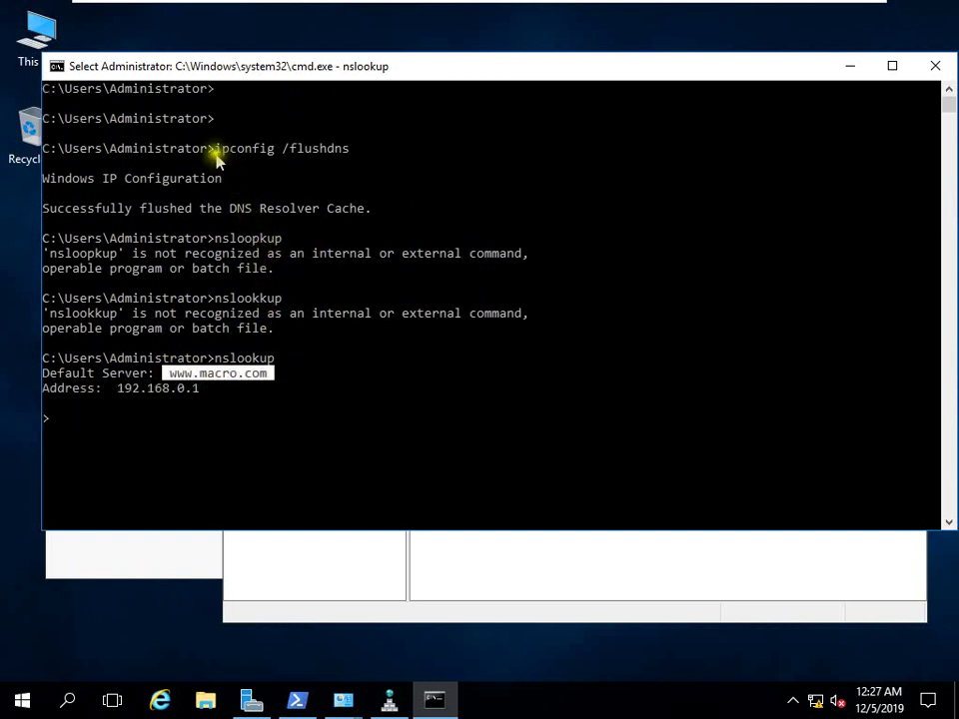
pyautogui.moveTo(208, 151); pyautogui.dragTo(357, 163)
# Run a reverse lookup of 192.168.0.1 in the nslookup session and review the returned server and name entries
pyautogui.click(83, 420)
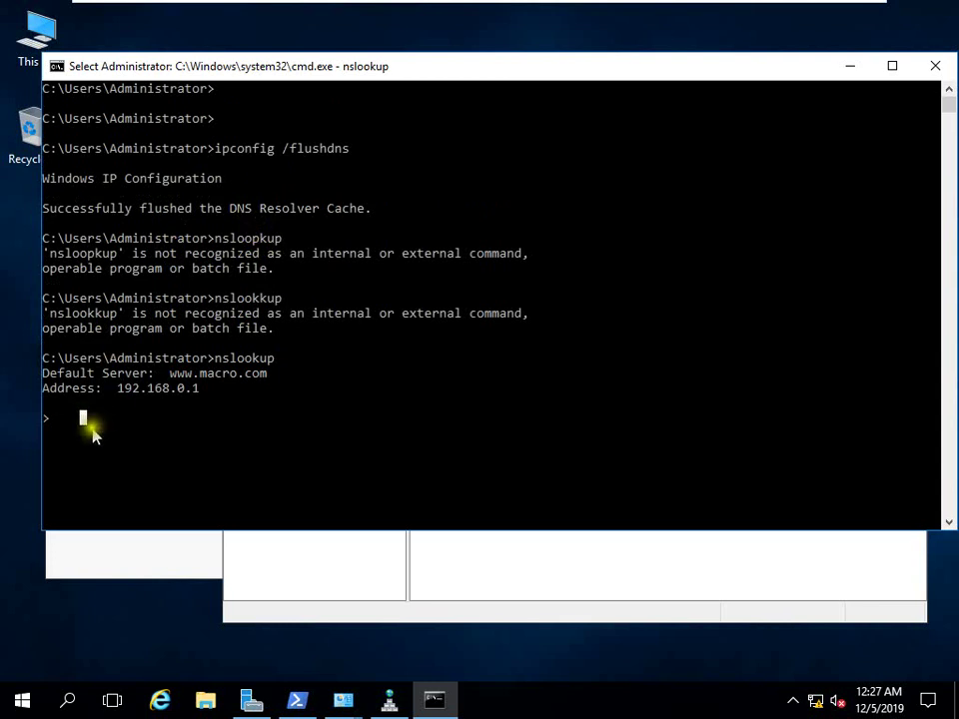
pyautogui.write('19')
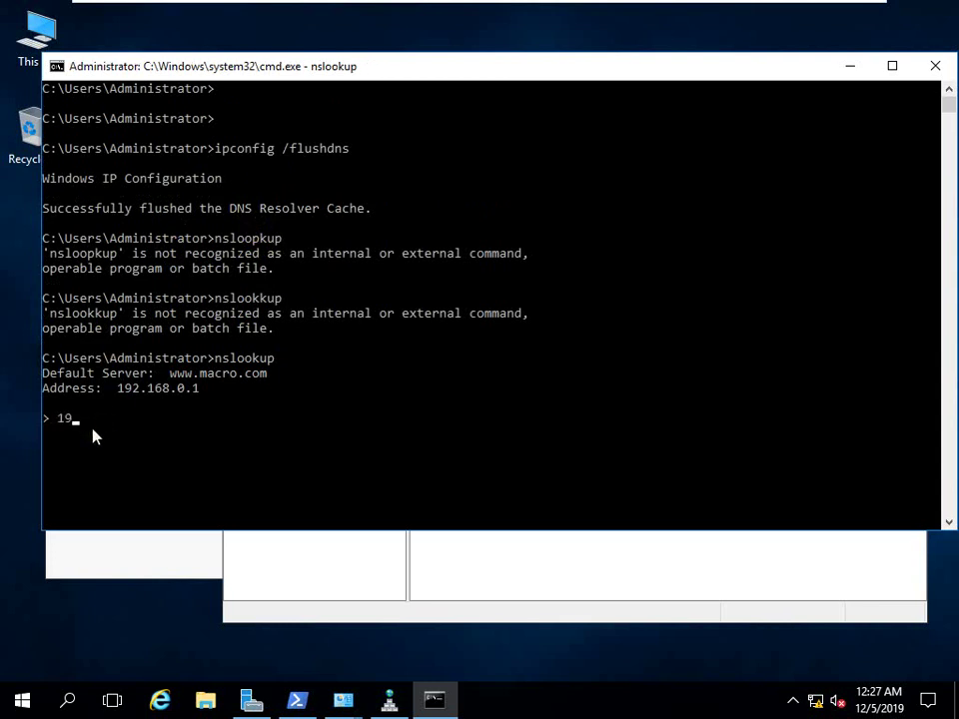
pyautogui.write('2.168.0.1')
pyautogui.press('Return')
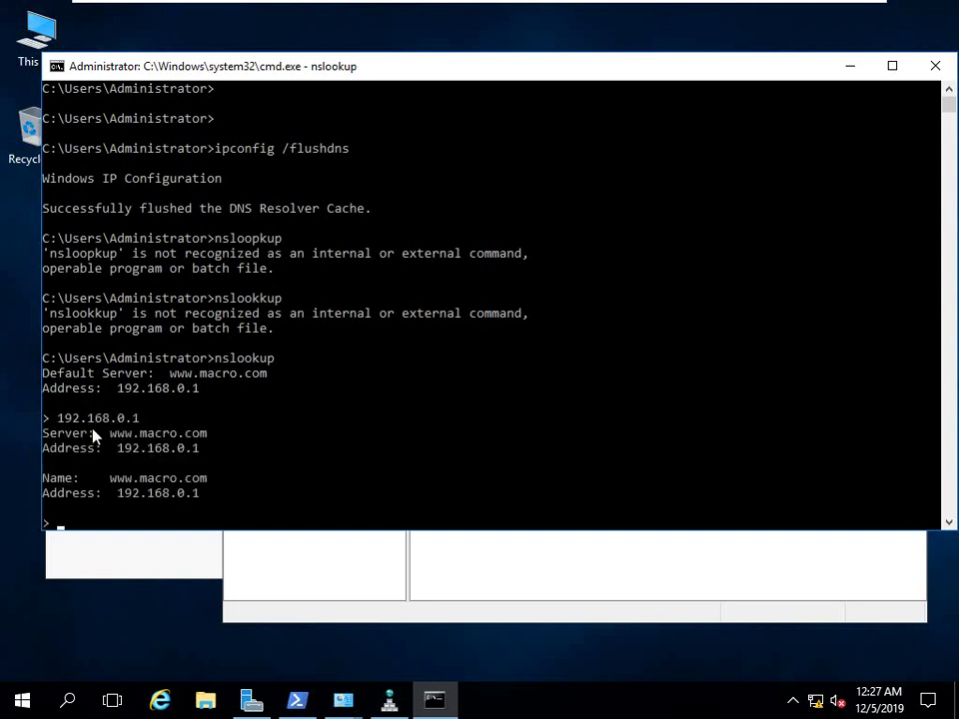
pyautogui.scroll(-1, 103, 417)
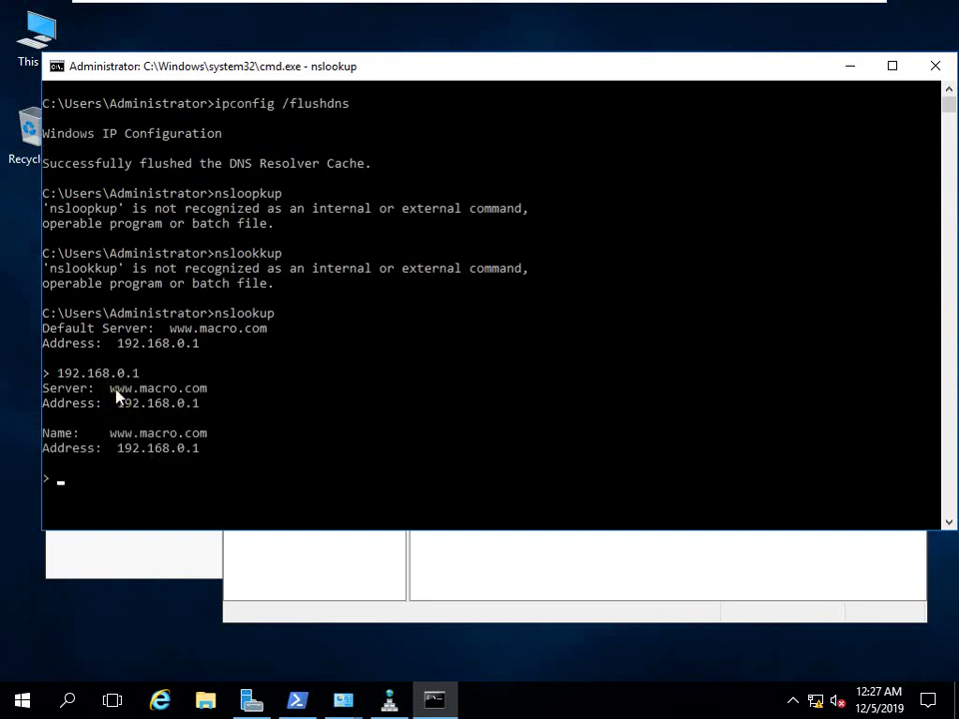